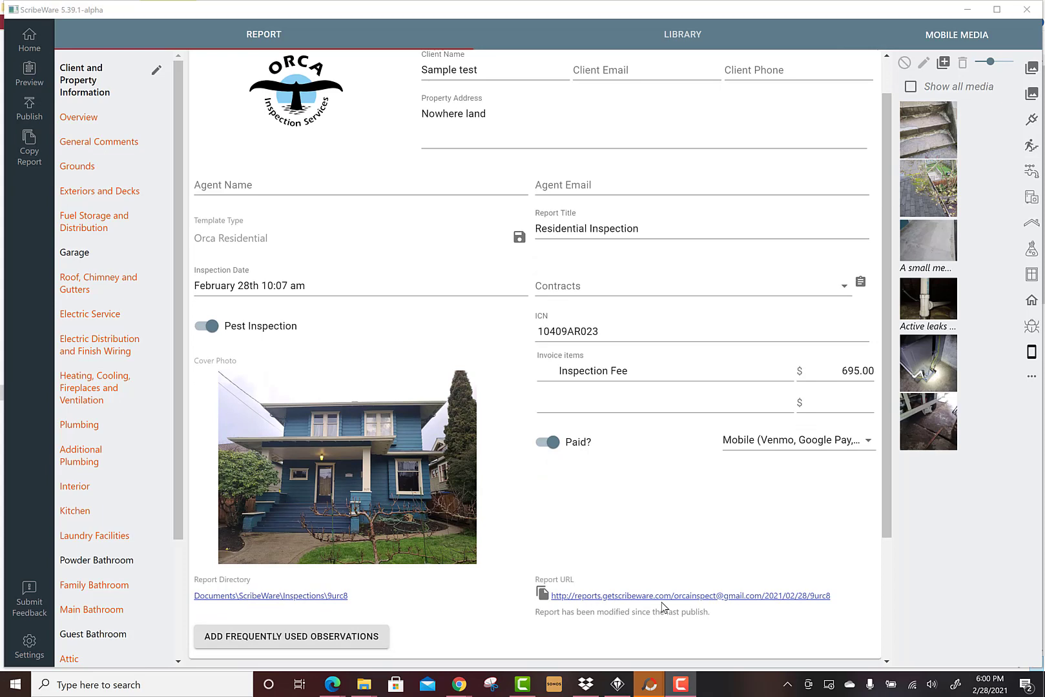
Step: Locate PhotoScape X Pro in the Windows list of installed apps
{"action": "scroll", "coordinate": [662, 606], "scroll_direction": "up", "scroll_amount": 1}
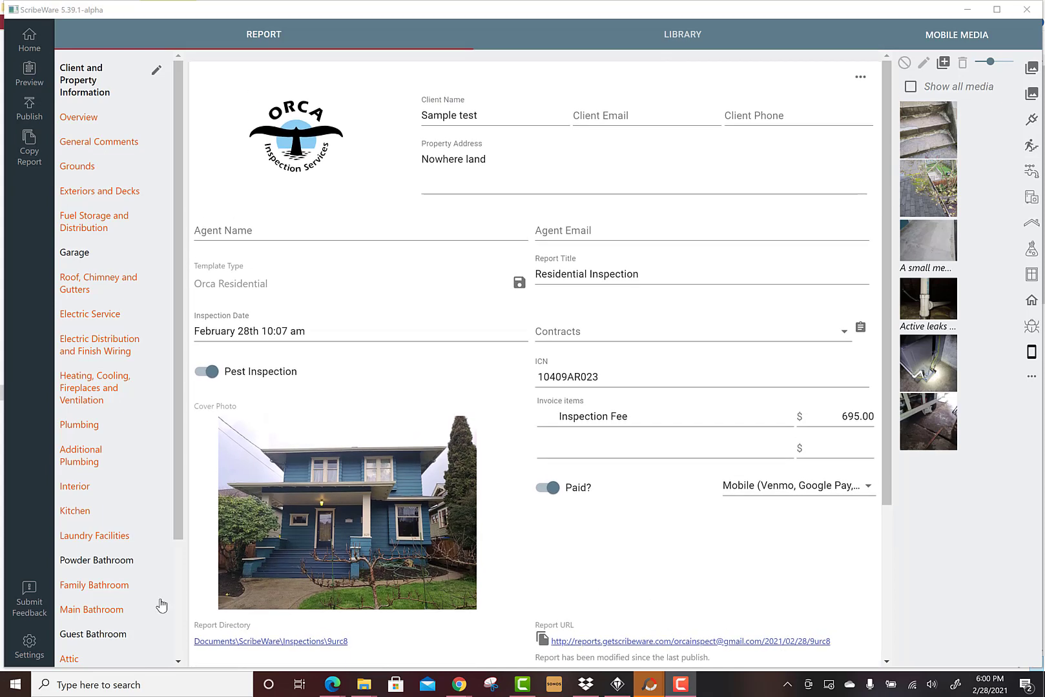
{"action": "left_click", "coordinate": [16, 686]}
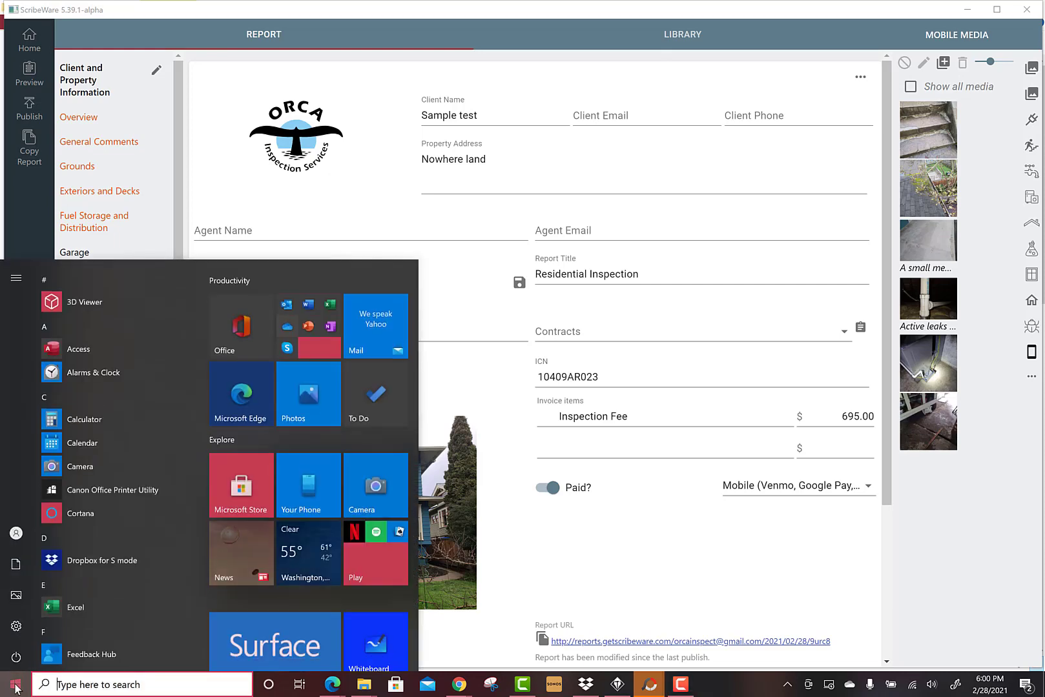
{"action": "scroll", "coordinate": [78, 548], "scroll_direction": "down", "scroll_amount": 15}
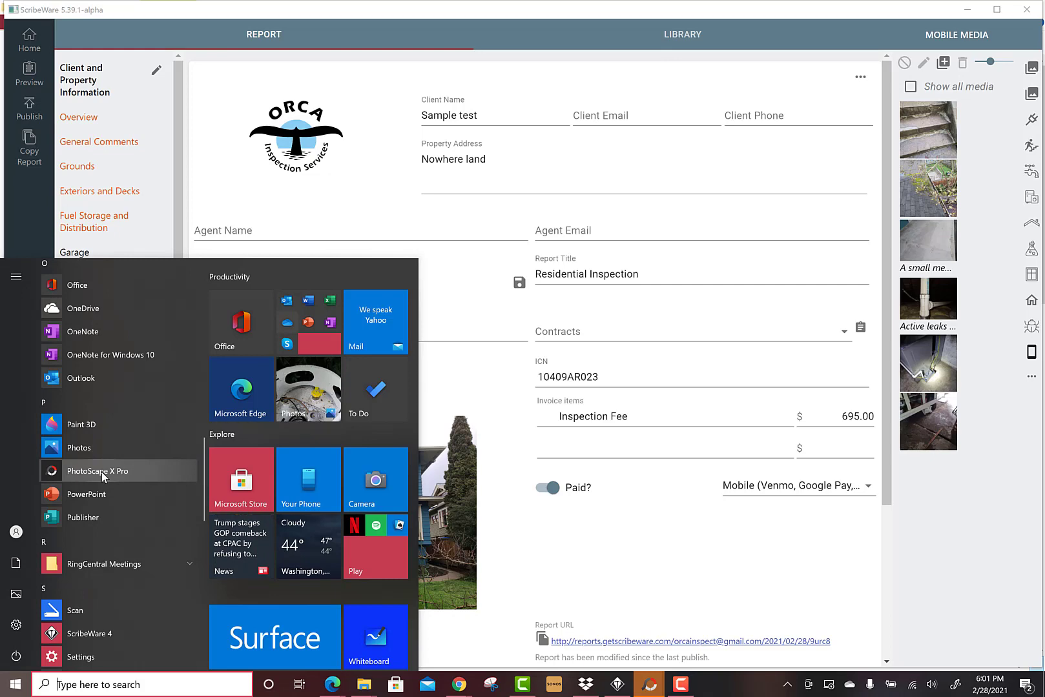
Step: Open the Apps & features section of Windows Settings and examine the list of installed programs
{"action": "left_click", "coordinate": [17, 630]}
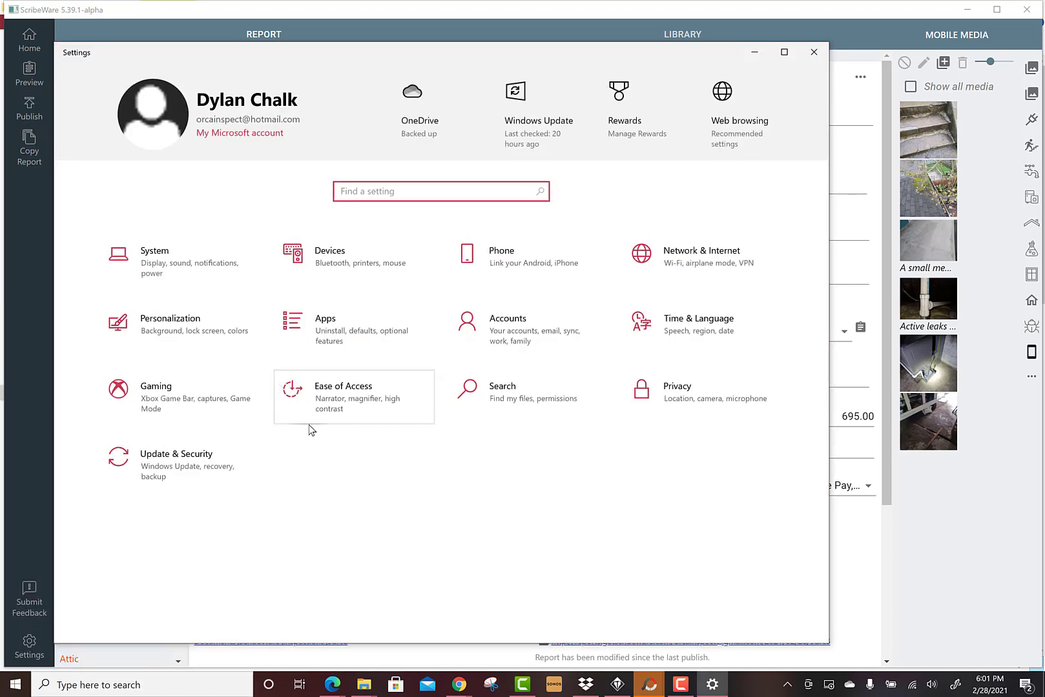
{"action": "left_click", "coordinate": [342, 336]}
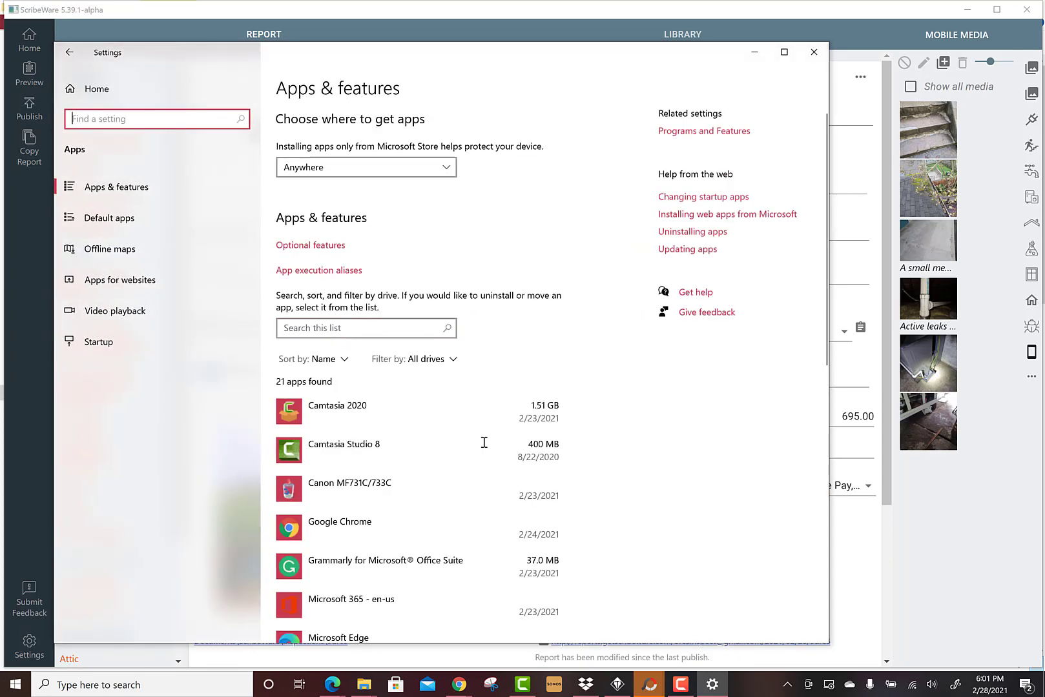
{"action": "scroll", "coordinate": [484, 442], "scroll_direction": "down", "scroll_amount": 3}
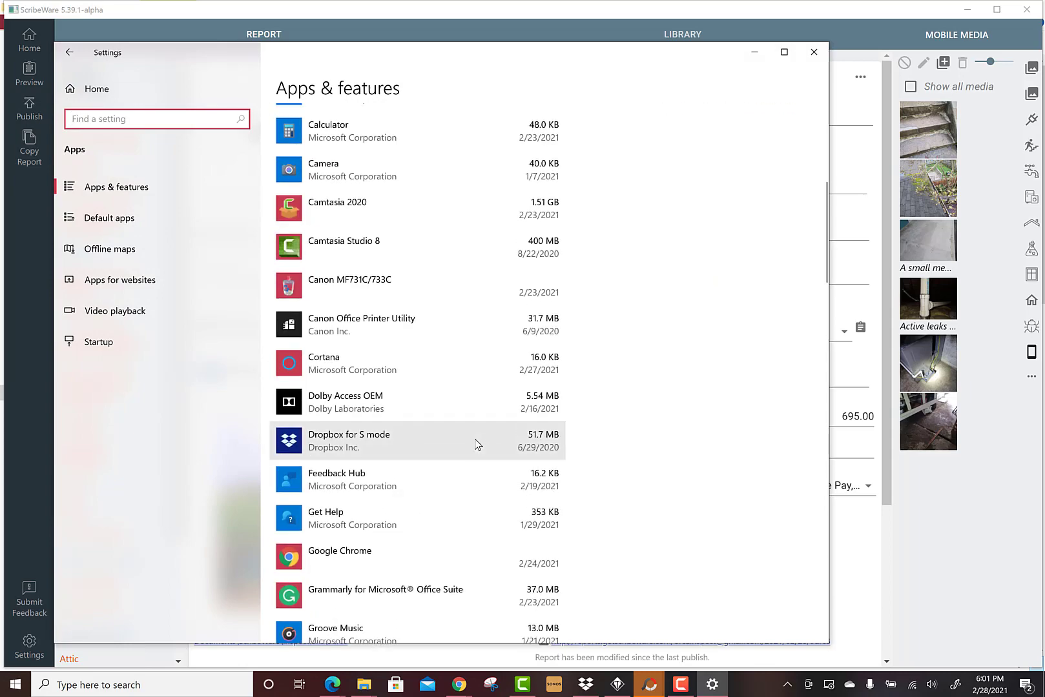
{"action": "scroll", "coordinate": [474, 439], "scroll_direction": "up", "scroll_amount": 6}
{"action": "scroll", "coordinate": [474, 439], "scroll_direction": "down", "scroll_amount": 3}
{"action": "scroll", "coordinate": [475, 443], "scroll_direction": "down", "scroll_amount": 14}
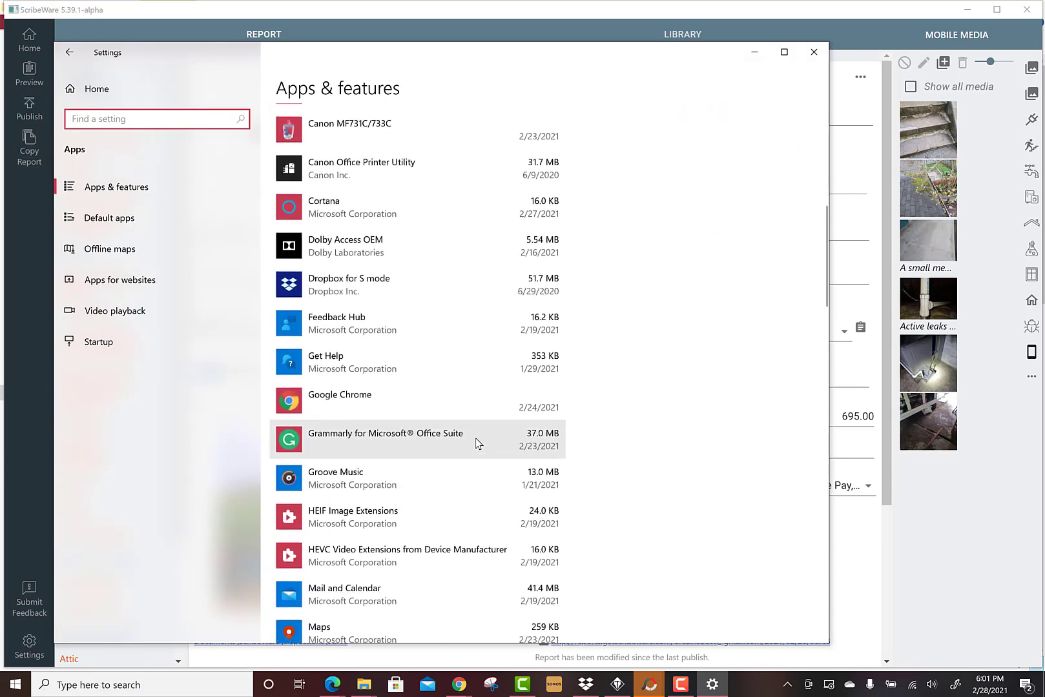
{"action": "scroll", "coordinate": [478, 443], "scroll_direction": "down", "scroll_amount": 10}
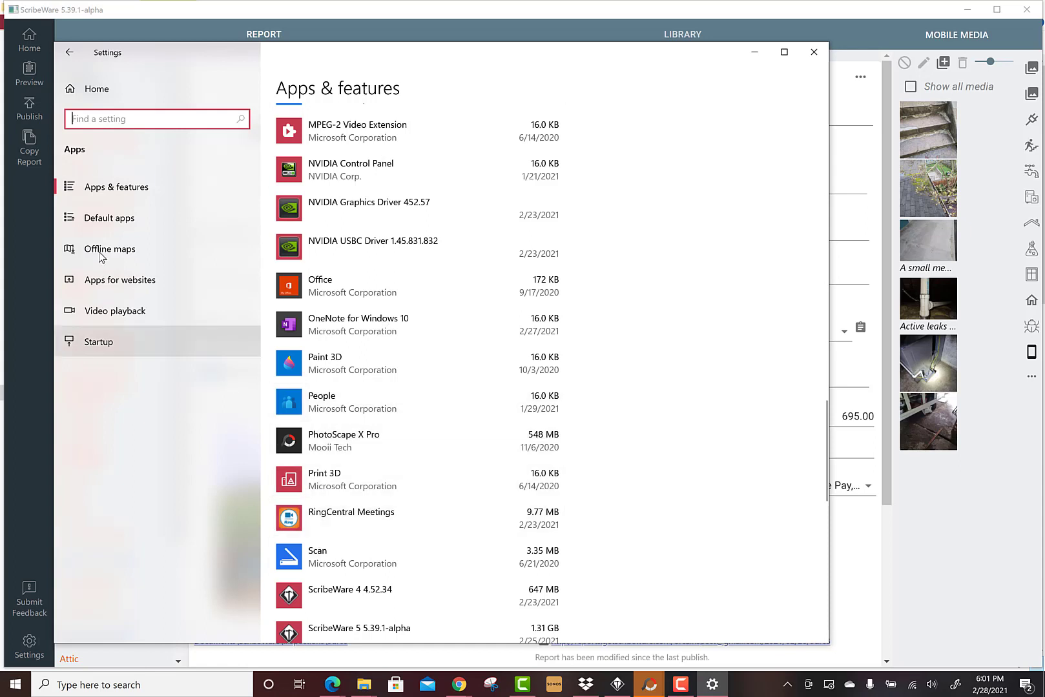
Step: Check which photo viewer is set in the Windows default apps, and close Settings
{"action": "left_click", "coordinate": [107, 218]}
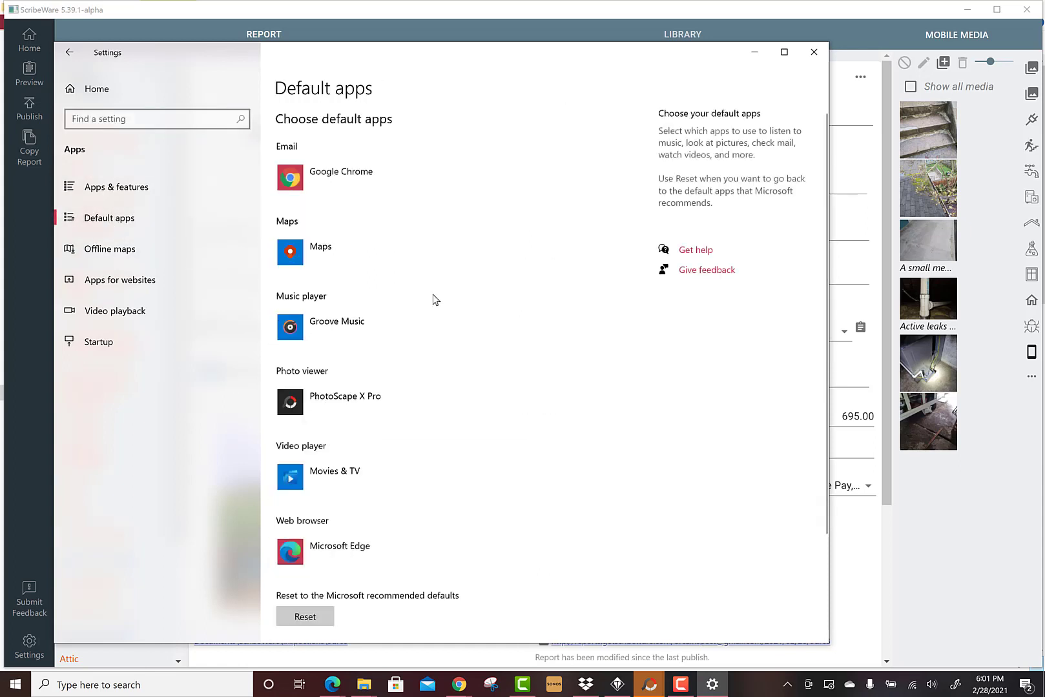
{"action": "scroll", "coordinate": [509, 319], "scroll_direction": "down", "scroll_amount": 1}
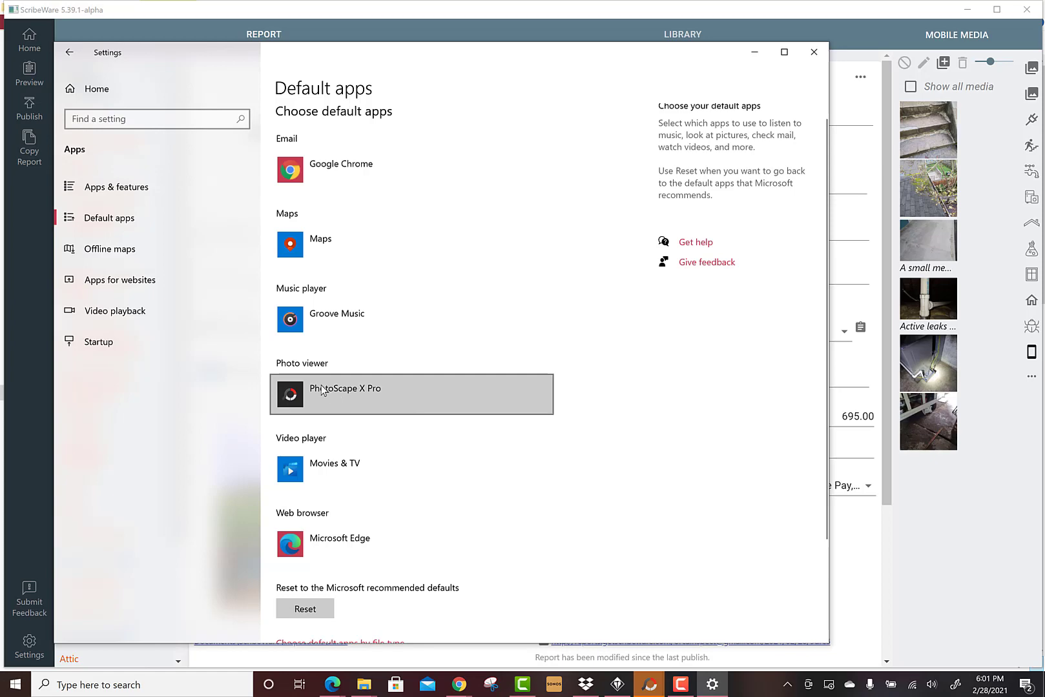
{"action": "left_click", "coordinate": [812, 53]}
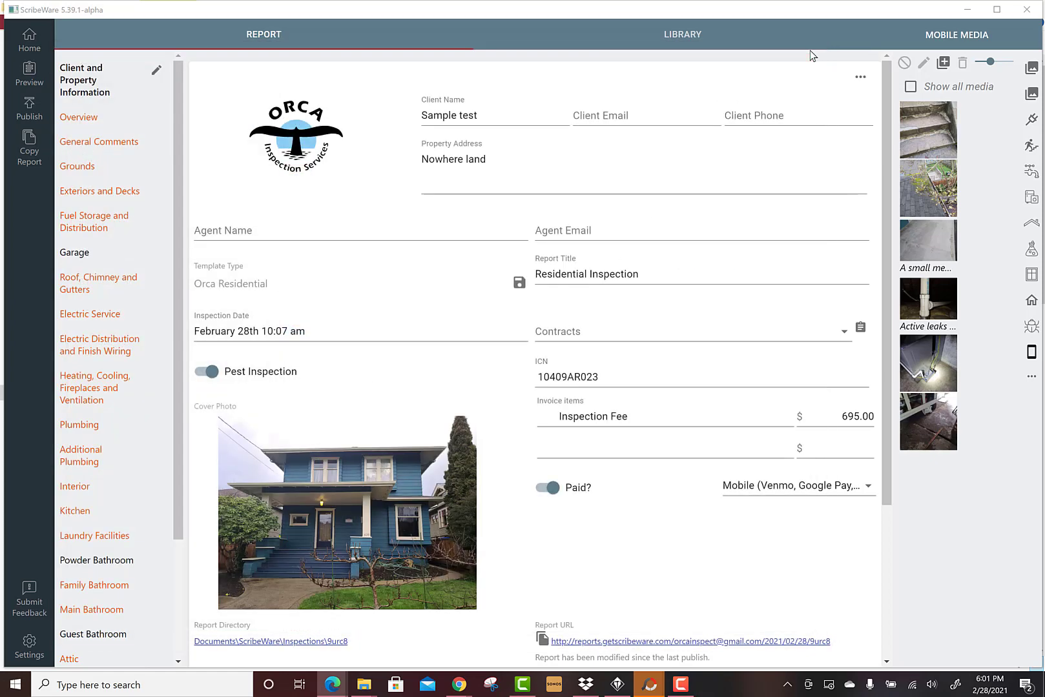
{"action": "scroll", "coordinate": [357, 272], "scroll_direction": "down", "scroll_amount": 3}
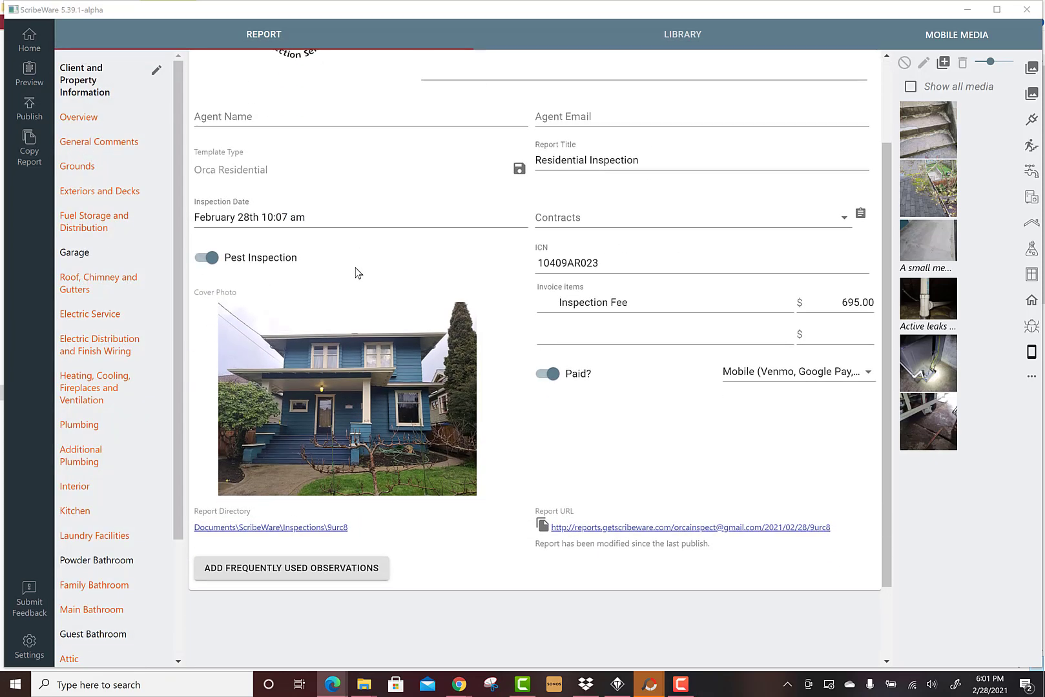
{"action": "mouse_move", "coordinate": [463, 389]}
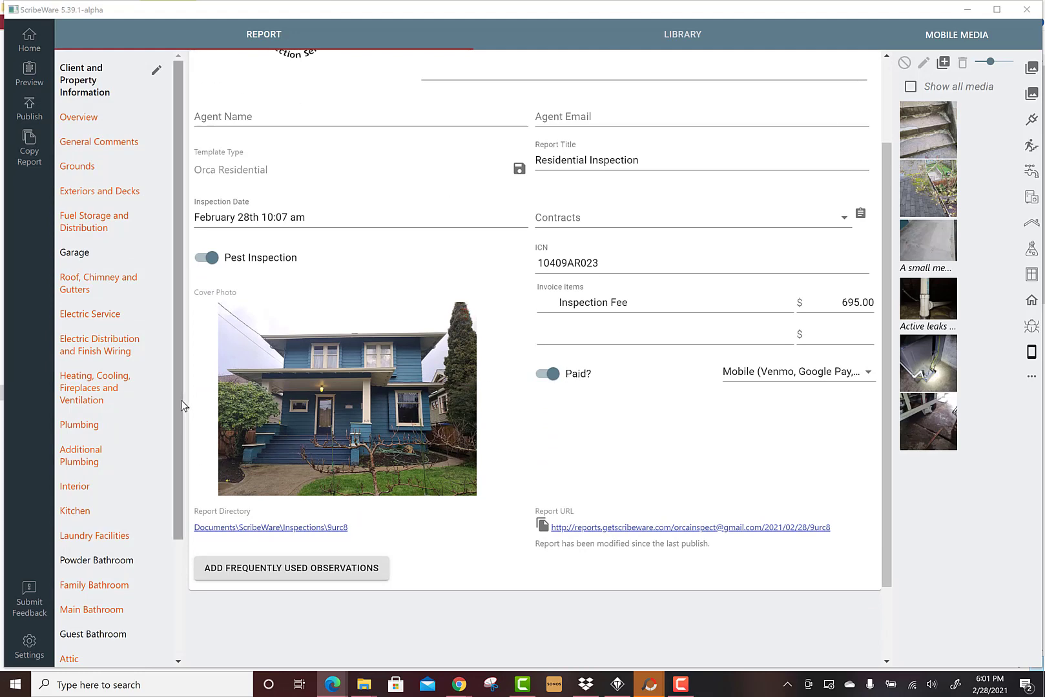
{"action": "scroll", "coordinate": [415, 266], "scroll_direction": "up", "scroll_amount": 3}
{"action": "scroll", "coordinate": [415, 266], "scroll_direction": "down", "scroll_amount": 4}
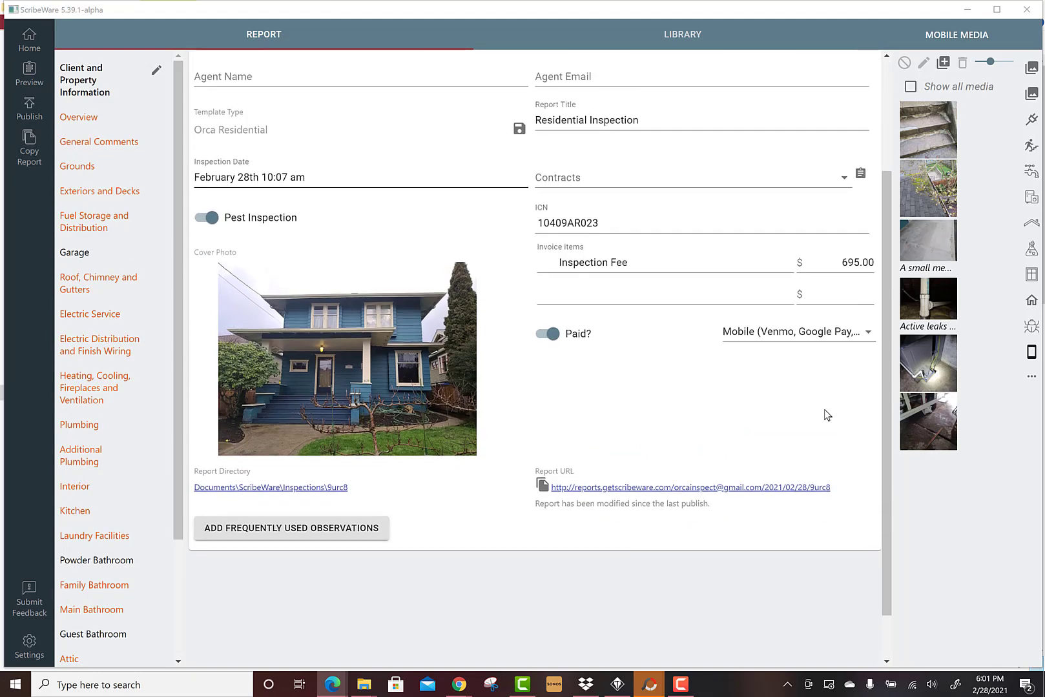
{"action": "mouse_move", "coordinate": [450, 440]}
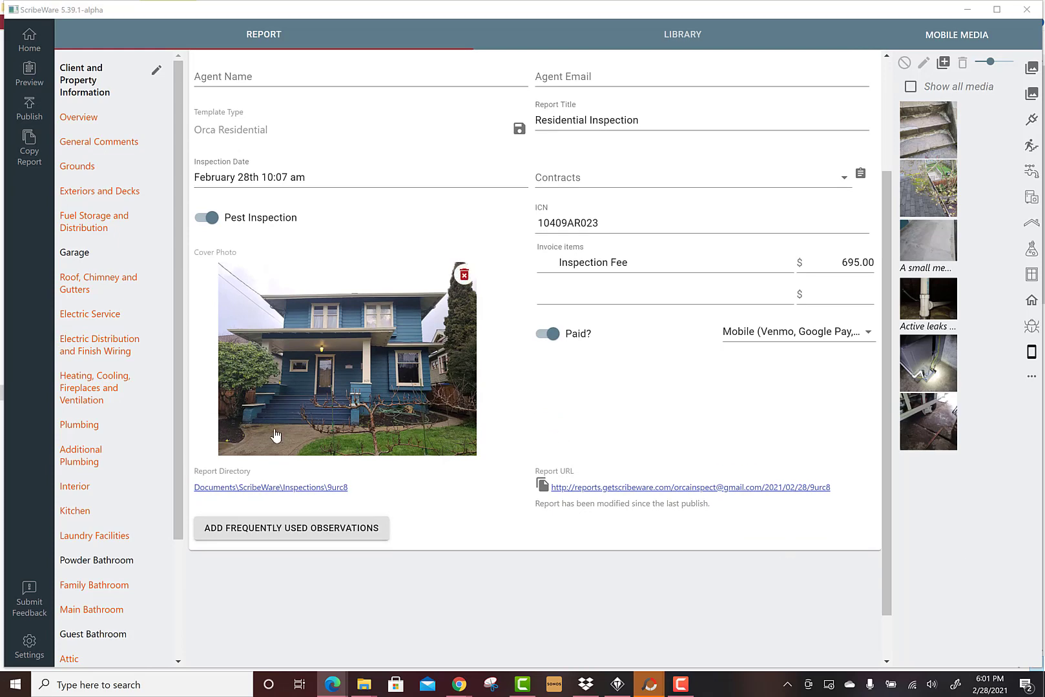
Step: Show all media in the report's mobile media and widen the media pane to two columns of thumbnails
{"action": "left_click", "coordinate": [1031, 354]}
{"action": "left_click", "coordinate": [1032, 354]}
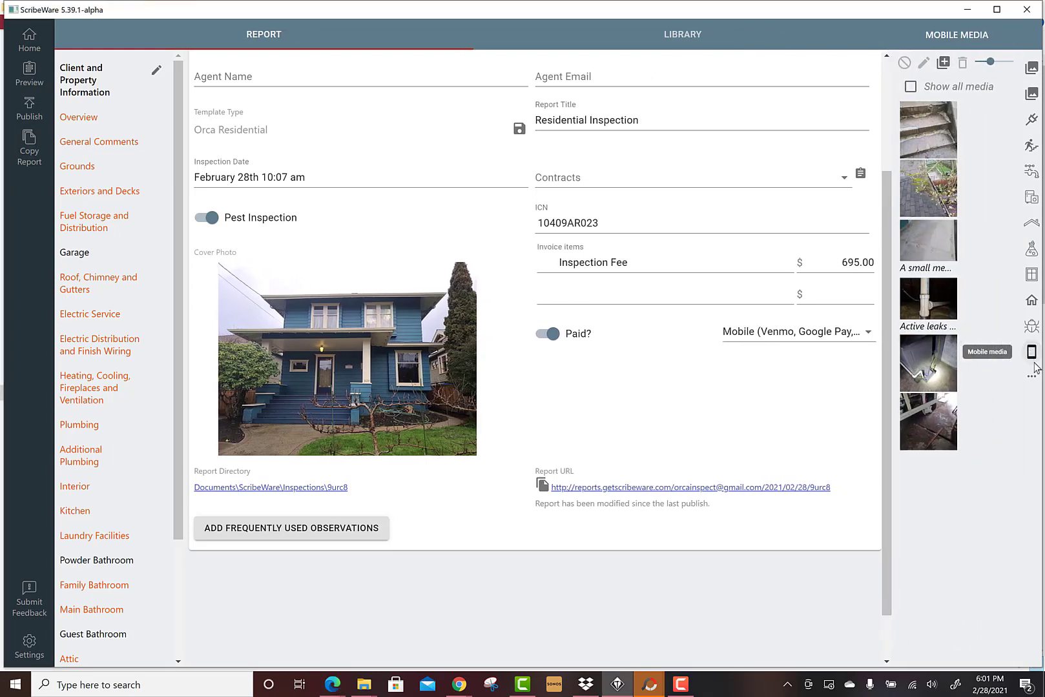
{"action": "left_click", "coordinate": [911, 88]}
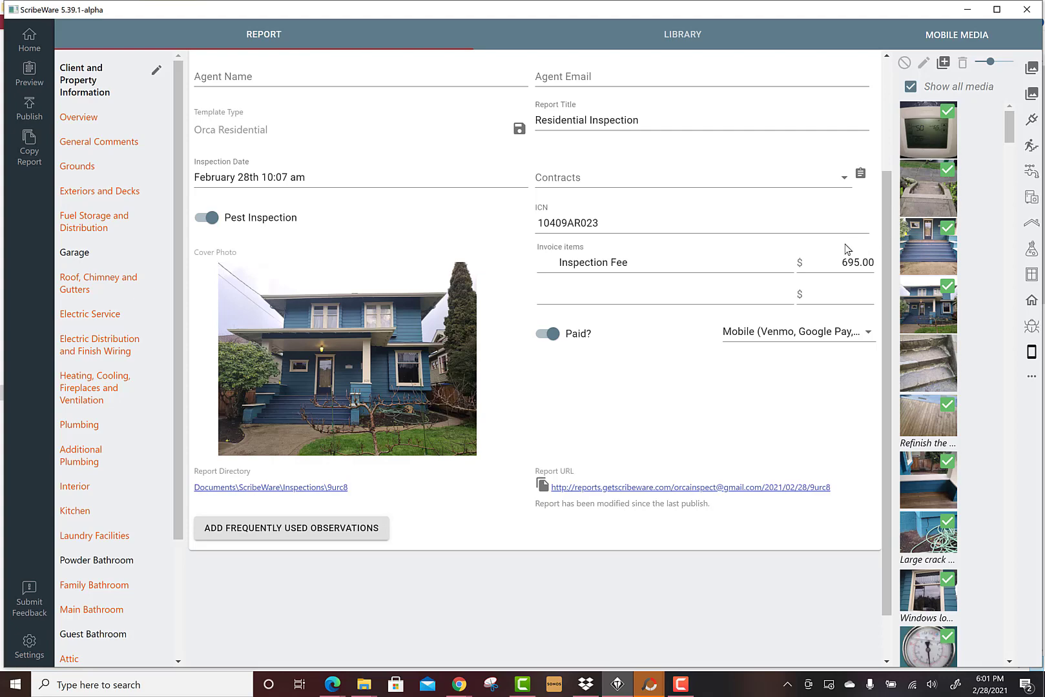
{"action": "left_click_drag", "start_coordinate": [845, 244], "coordinate": [822, 247]}
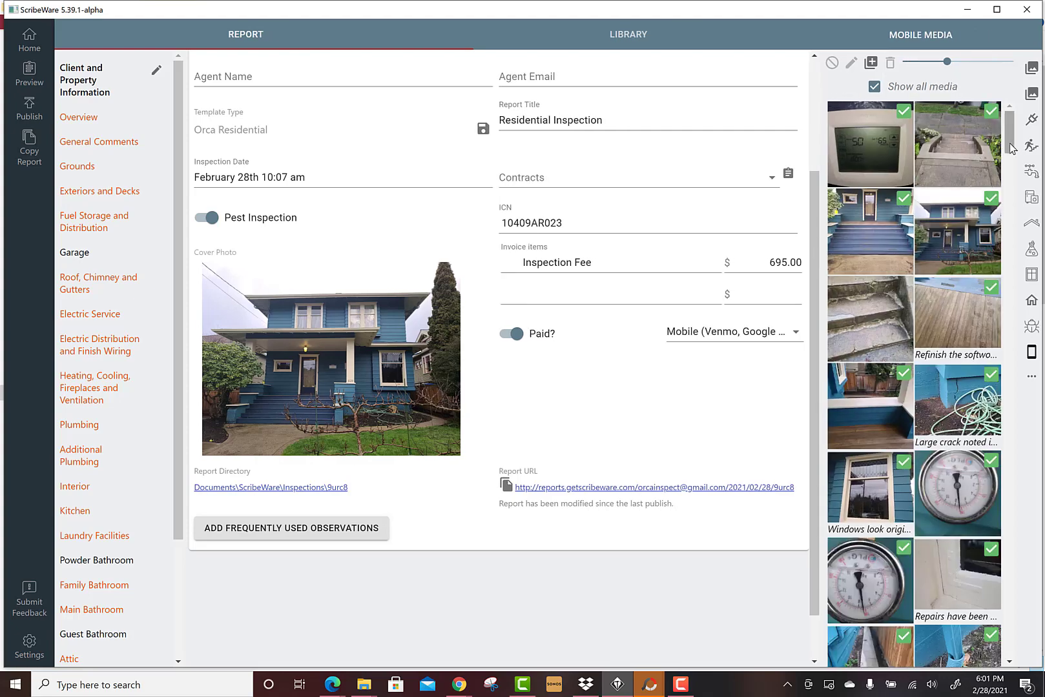
{"action": "left_click_drag", "start_coordinate": [1009, 143], "coordinate": [997, 74]}
Step: Open the report directory Documents\ScribeWare\Inspections\9urc8 in File Explorer and maximize the folder window
{"action": "left_click", "coordinate": [250, 489]}
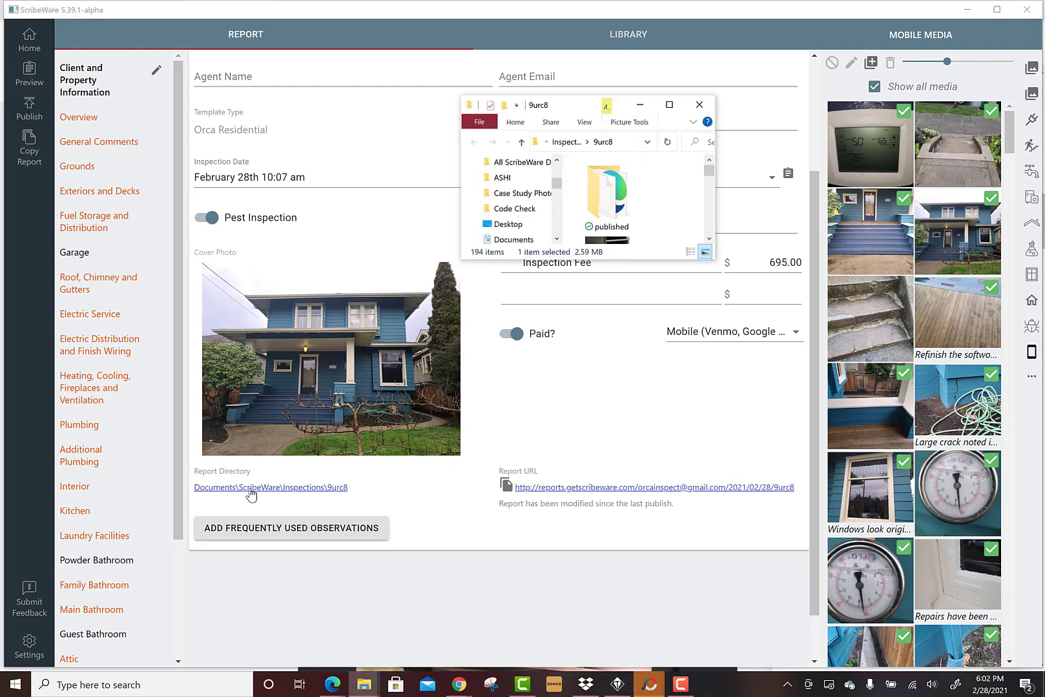
{"action": "left_click", "coordinate": [699, 104]}
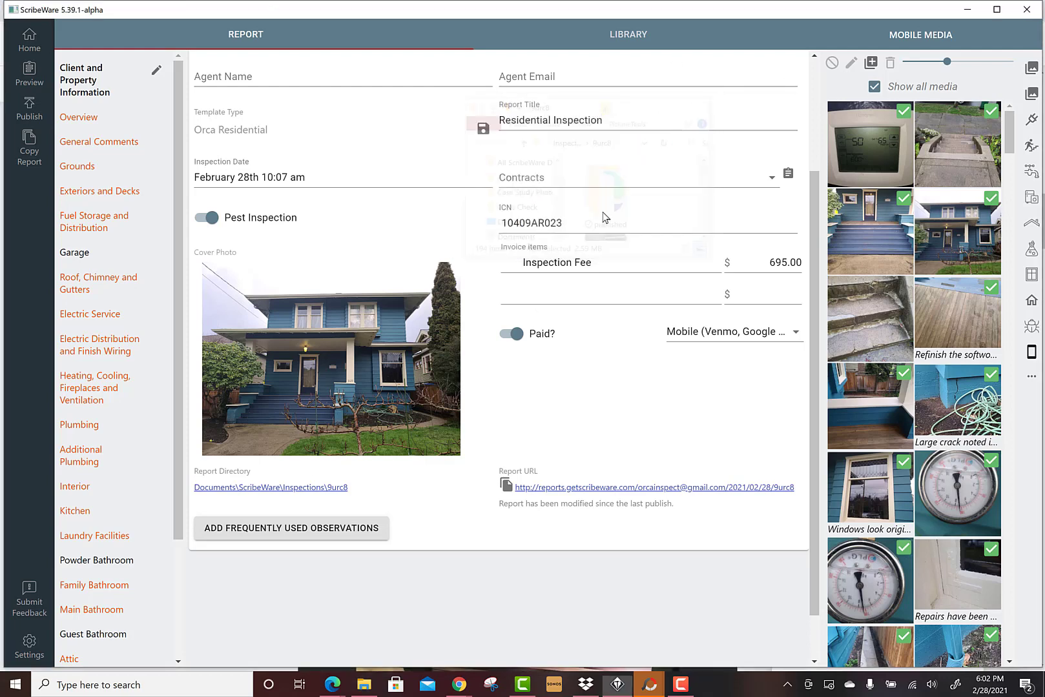
{"action": "left_click", "coordinate": [302, 488]}
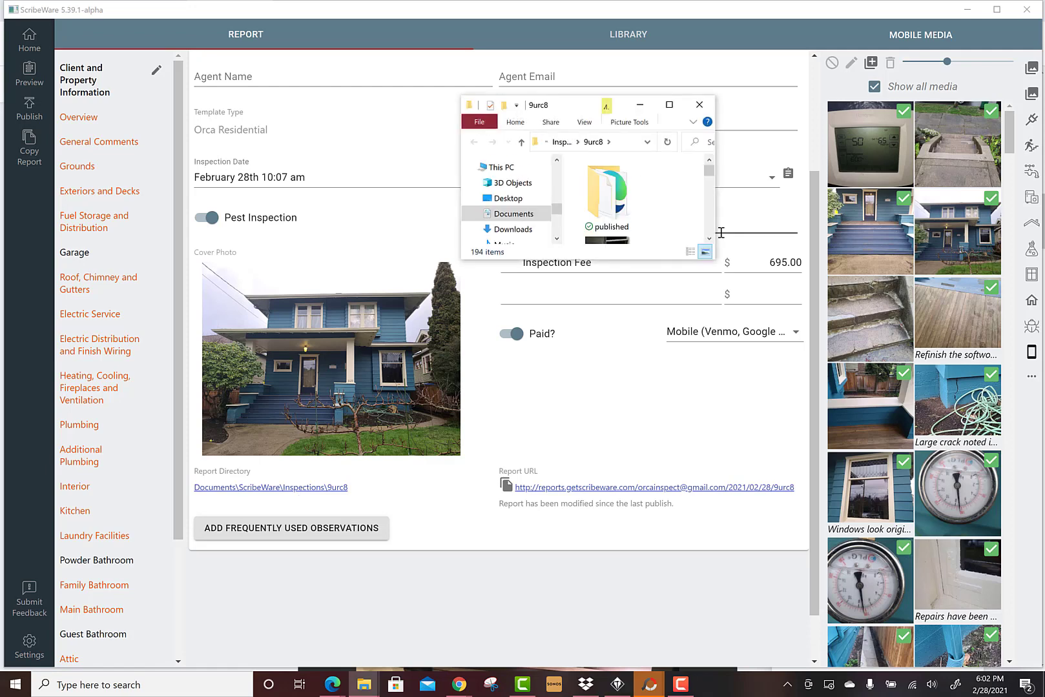
{"action": "left_click_drag", "start_coordinate": [713, 260], "coordinate": [810, 607]}
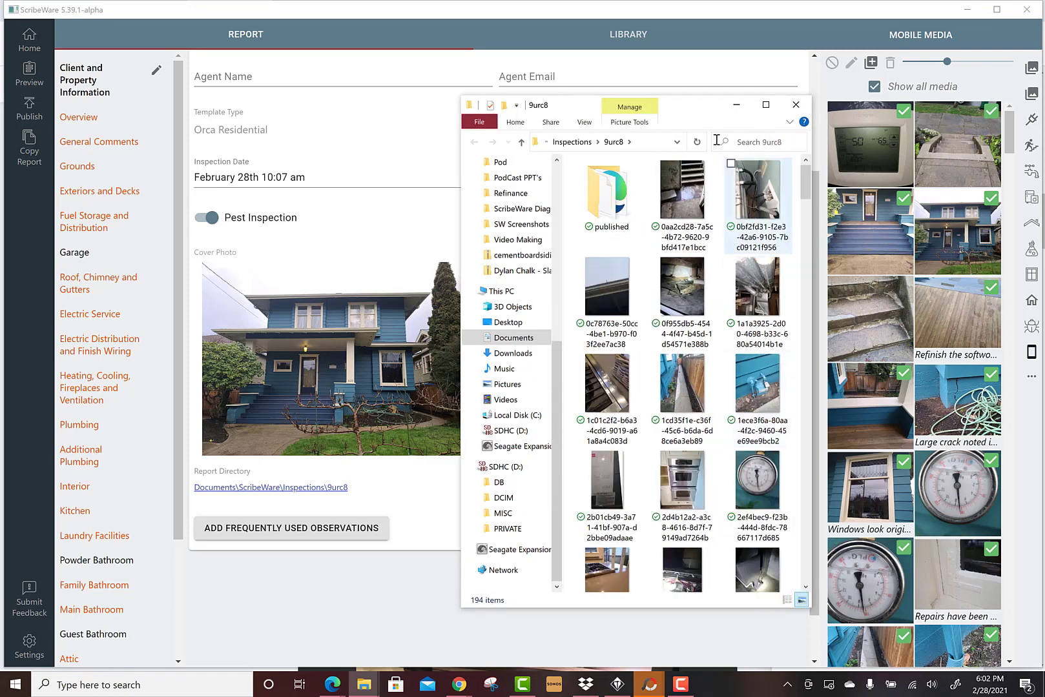
{"action": "left_click", "coordinate": [765, 104]}
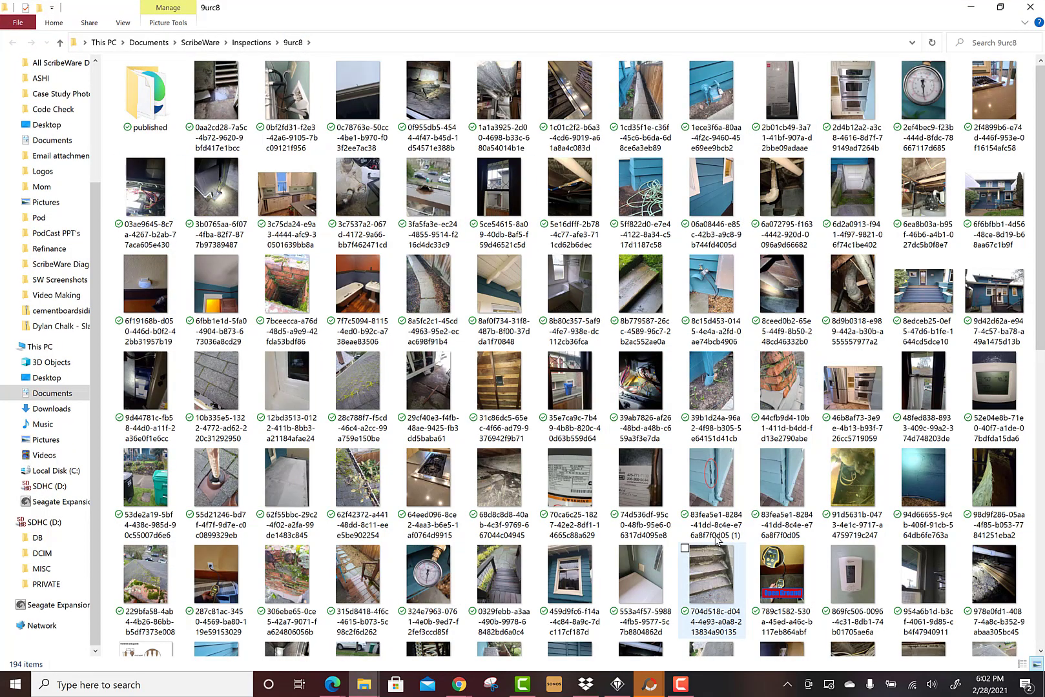
Step: Find the unmarked crawl space framing photo among the report's images and open it in PhotoScape X Pro
{"action": "scroll", "coordinate": [1031, 187], "scroll_direction": "down", "scroll_amount": 4}
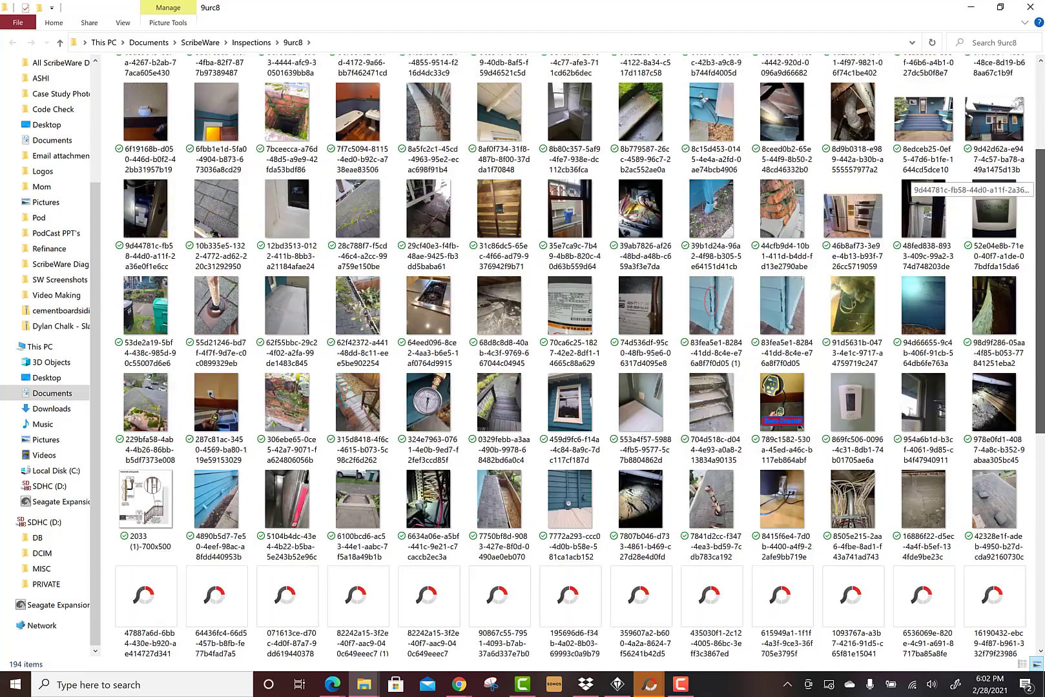
{"action": "scroll", "coordinate": [579, 355], "scroll_direction": "down", "scroll_amount": 2}
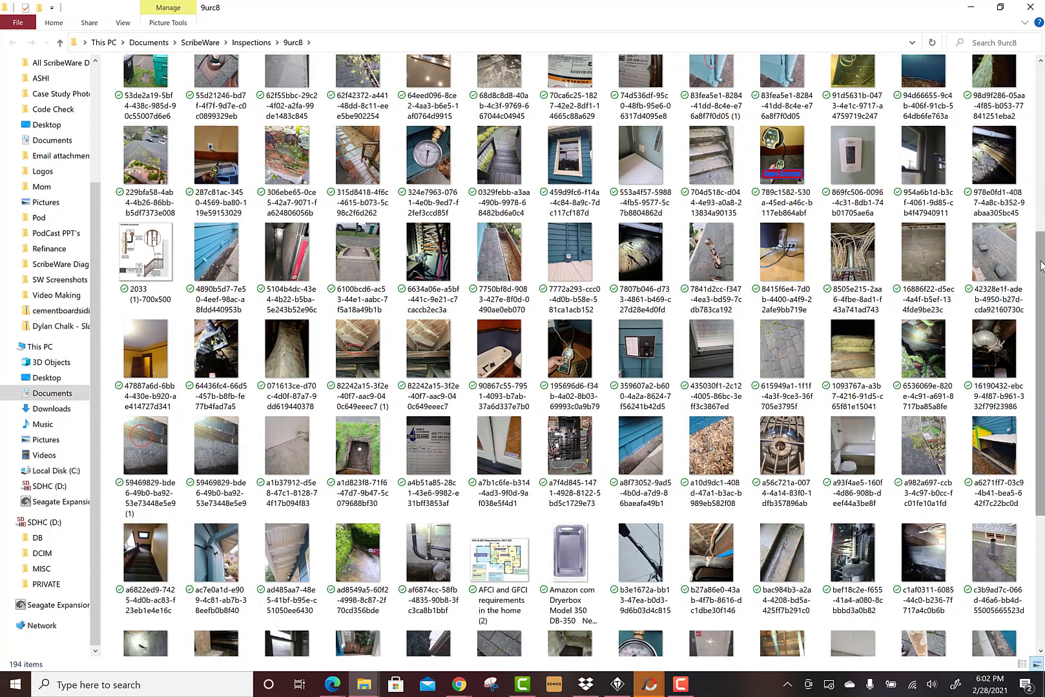
{"action": "scroll", "coordinate": [1027, 226], "scroll_direction": "down", "scroll_amount": 3}
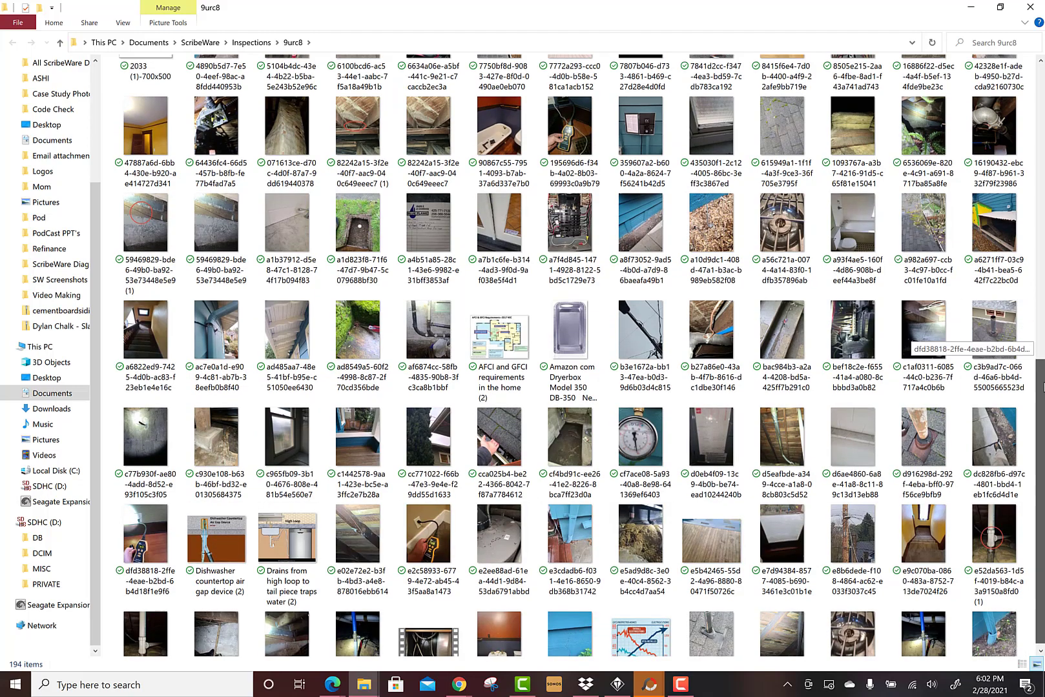
{"action": "left_click_drag", "start_coordinate": [1039, 348], "coordinate": [1043, 486]}
{"action": "scroll", "coordinate": [904, 331], "scroll_direction": "up", "scroll_amount": 5}
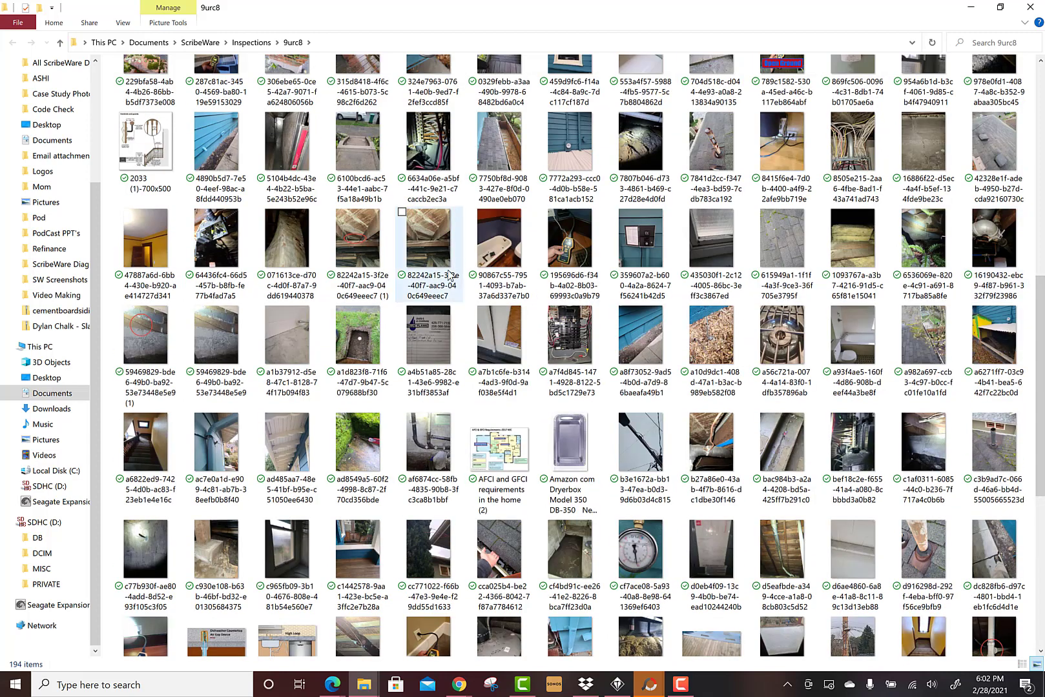
{"action": "left_click", "coordinate": [424, 229]}
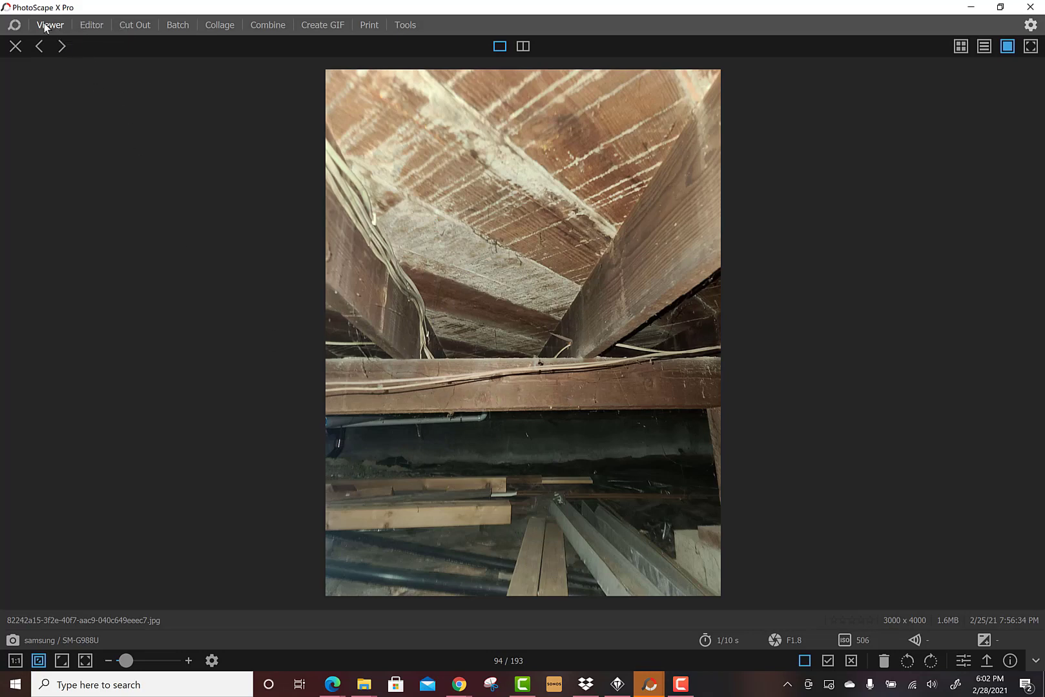
Step: Switch from the photo viewer to the Editor and slightly enlarge the folder tree above the 9urc8 thumbnails
{"action": "left_click", "coordinate": [91, 26]}
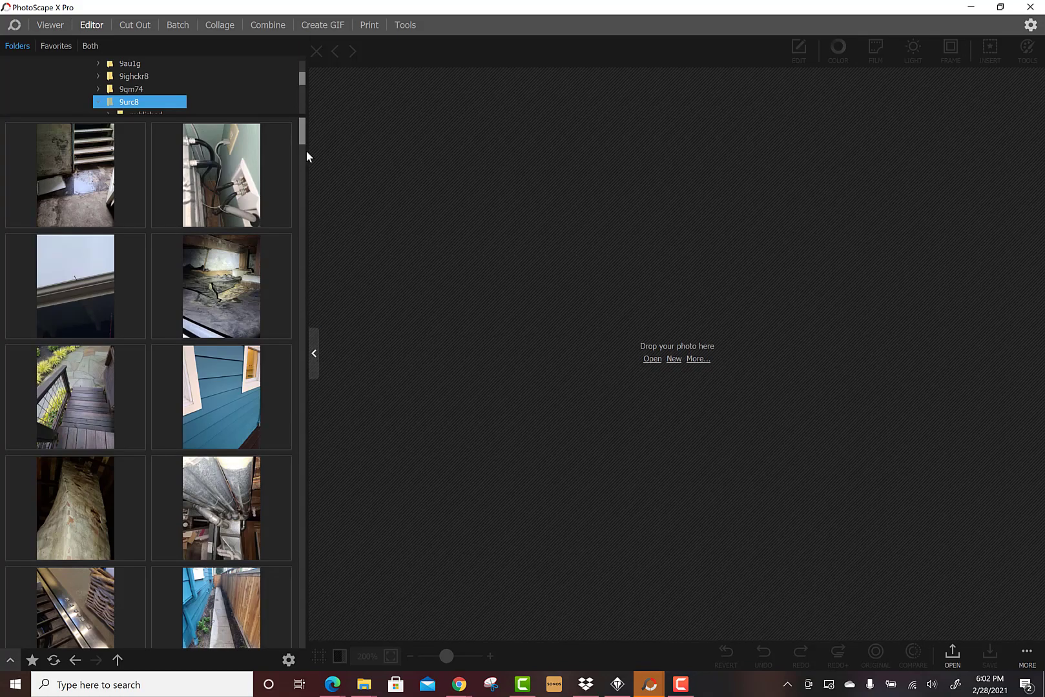
{"action": "mouse_move", "coordinate": [306, 155]}
{"action": "left_mouse_down"}
{"action": "mouse_move", "coordinate": [312, 206]}
{"action": "mouse_move", "coordinate": [311, 164]}
{"action": "left_mouse_up"}
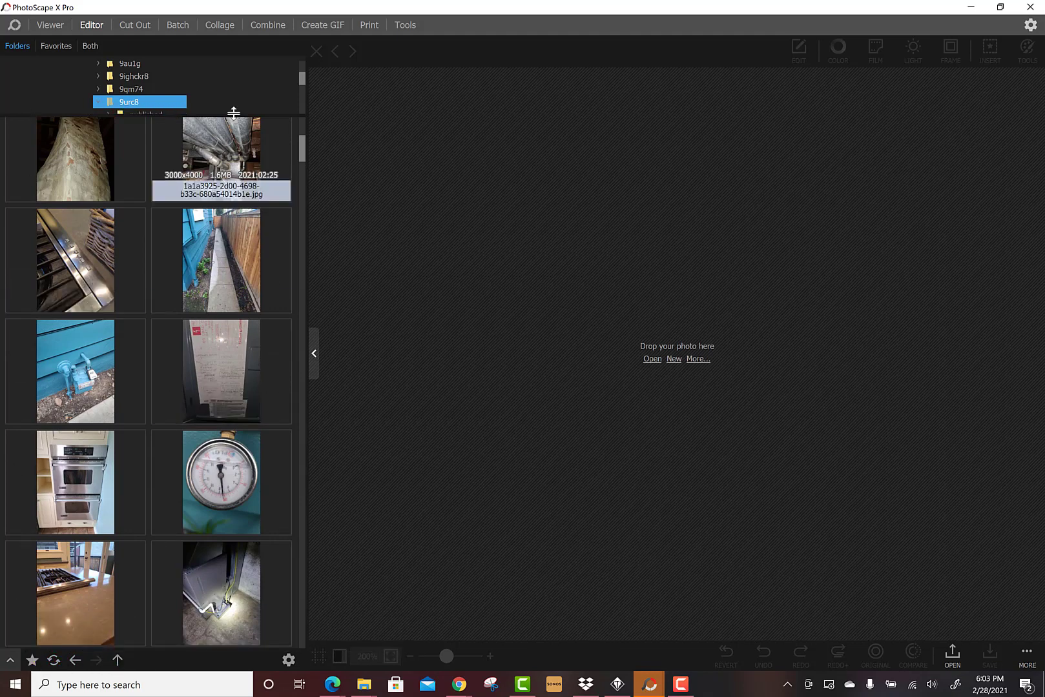
{"action": "left_click_drag", "start_coordinate": [229, 114], "coordinate": [194, 124]}
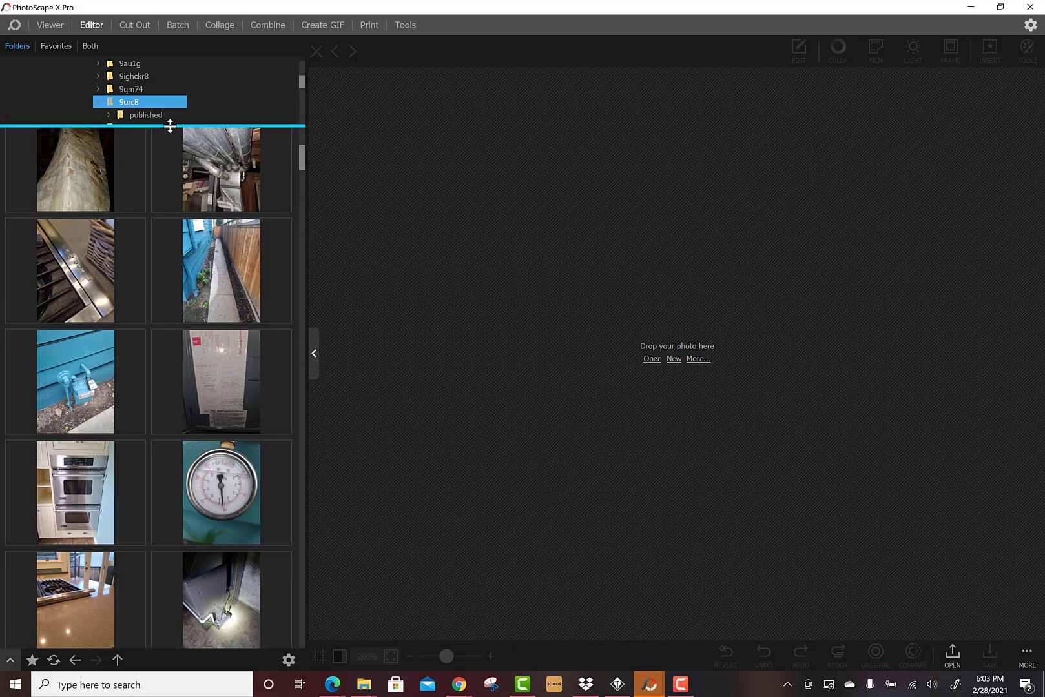
Step: Open the thumbnail display settings, shrink the thumbnails to the smallest size, and enlarge them again to two columns
{"action": "right_click", "coordinate": [183, 151]}
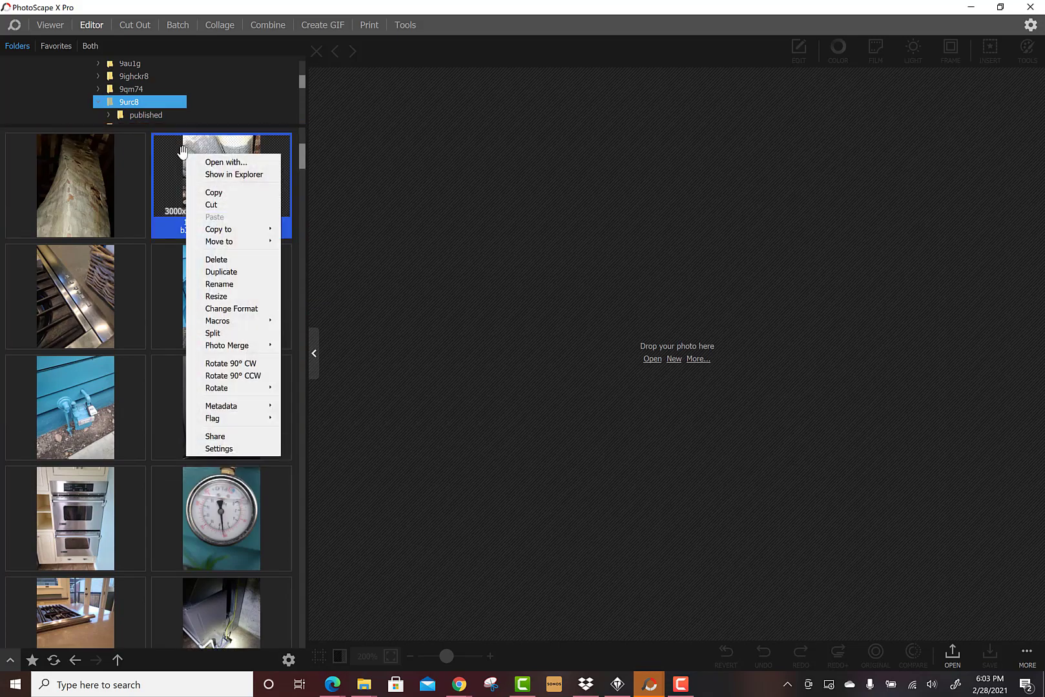
{"action": "left_click", "coordinate": [230, 451]}
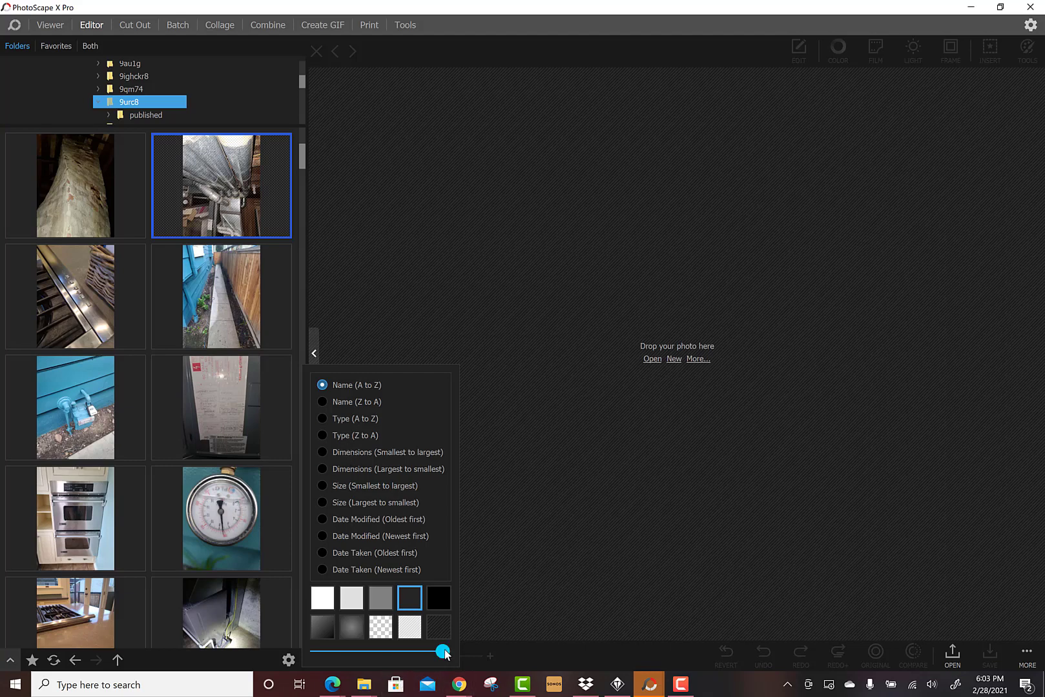
{"action": "left_click_drag", "start_coordinate": [438, 655], "coordinate": [312, 658]}
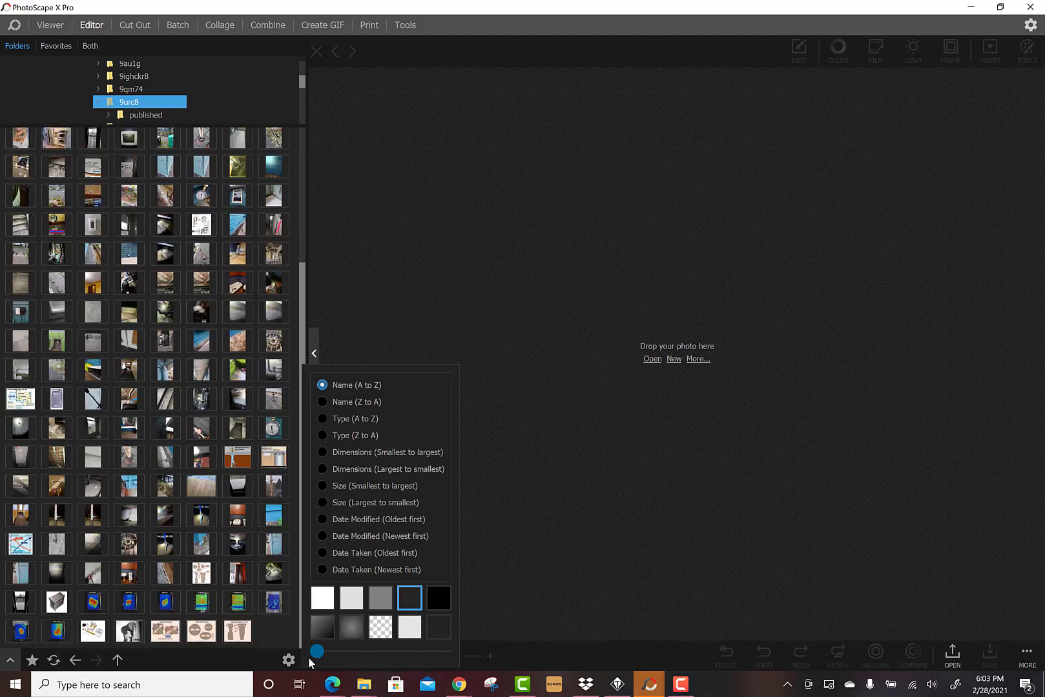
{"action": "left_click_drag", "start_coordinate": [316, 653], "coordinate": [465, 670]}
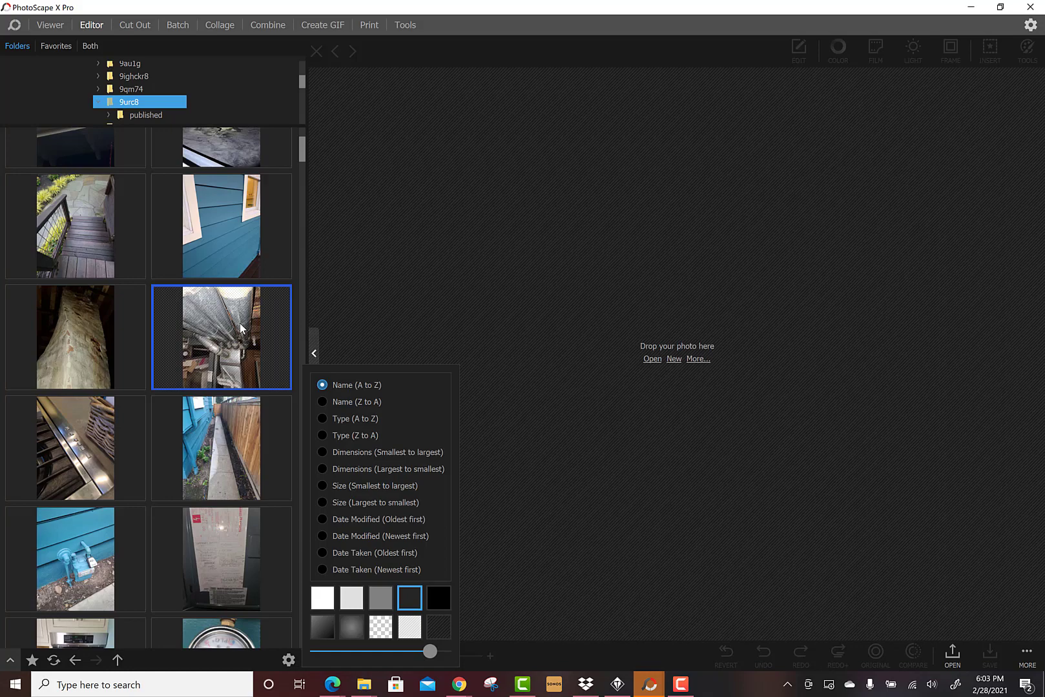
Step: Close the thumbnail display settings and load the washing machine hose photo 0bf2fd31-f2e3-42a6-9105-7bc09121f956.jpg into the editing canvas
{"action": "left_click", "coordinate": [372, 224]}
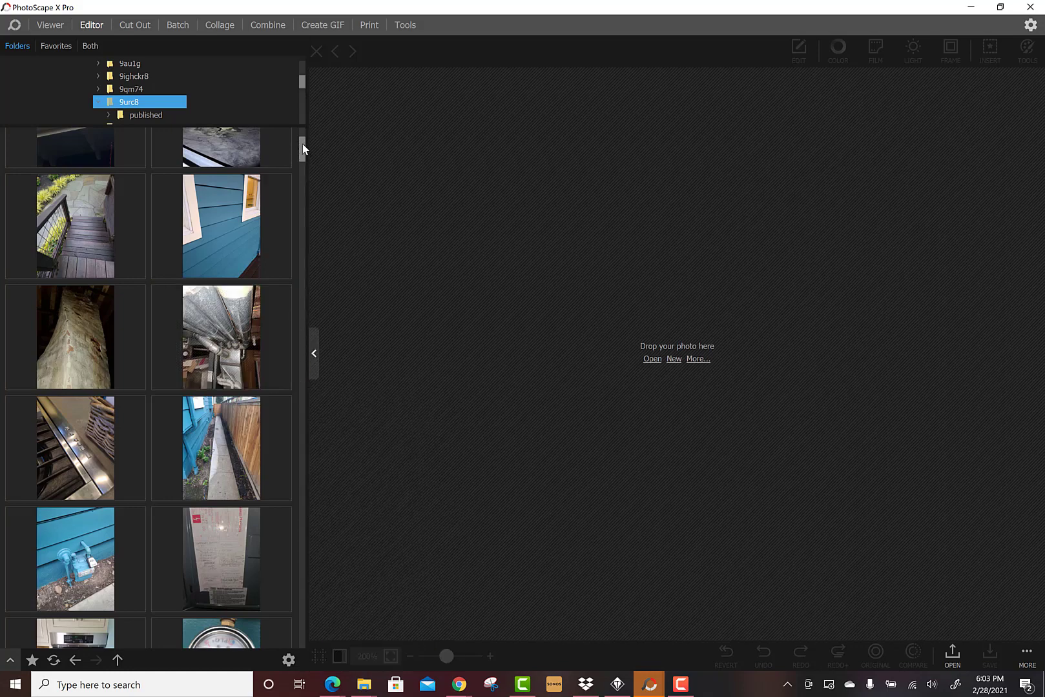
{"action": "left_click_drag", "start_coordinate": [301, 142], "coordinate": [602, 322]}
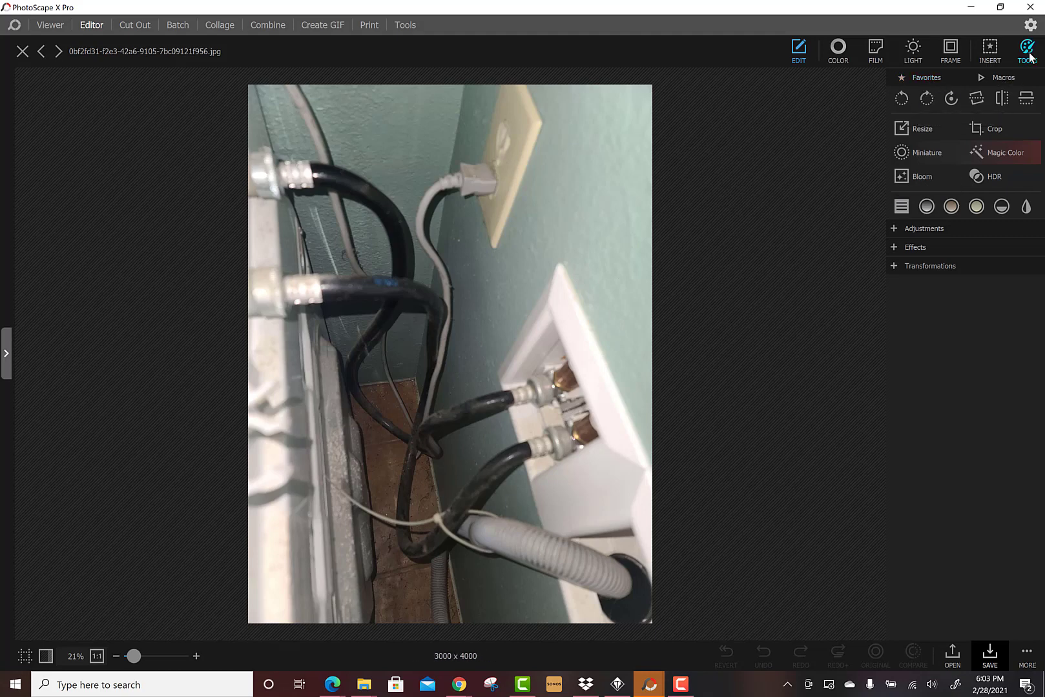
Step: Insert a round magnifier in the photo's lower-left area and set its focus point on the washing machine shut-off valves
{"action": "left_click", "coordinate": [989, 54]}
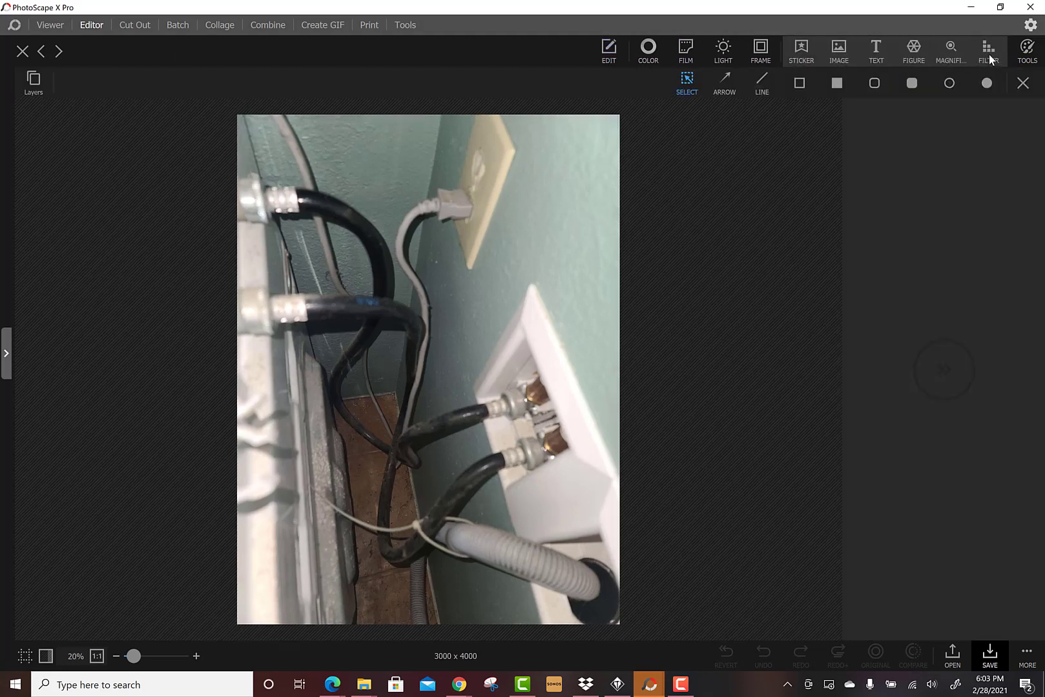
{"action": "left_click", "coordinate": [951, 52]}
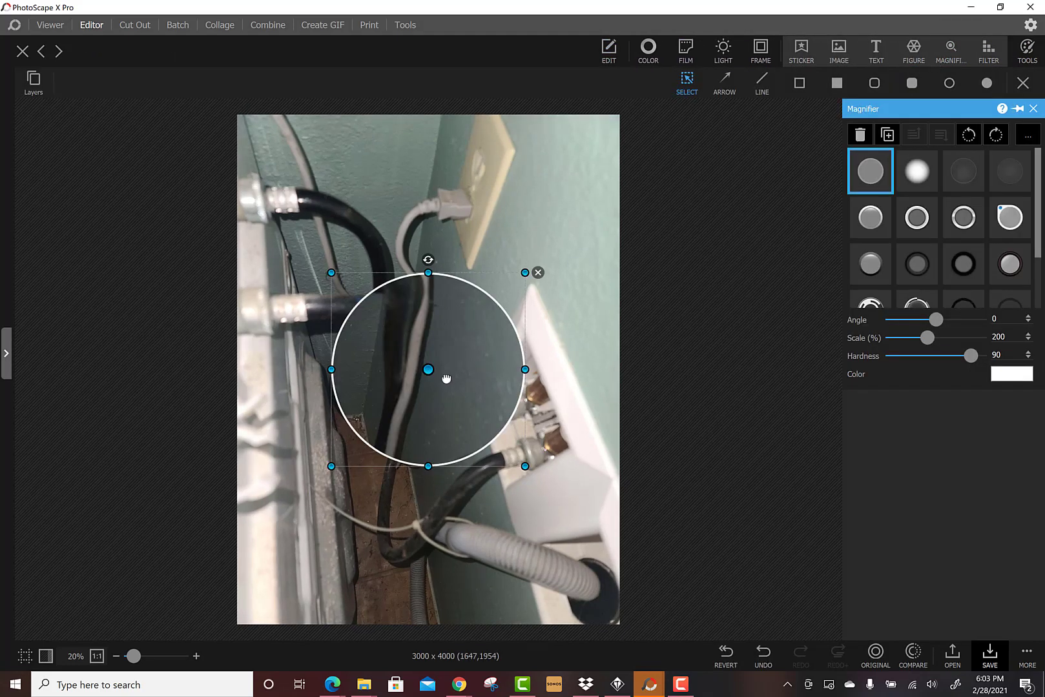
{"action": "left_click_drag", "start_coordinate": [446, 379], "coordinate": [302, 314]}
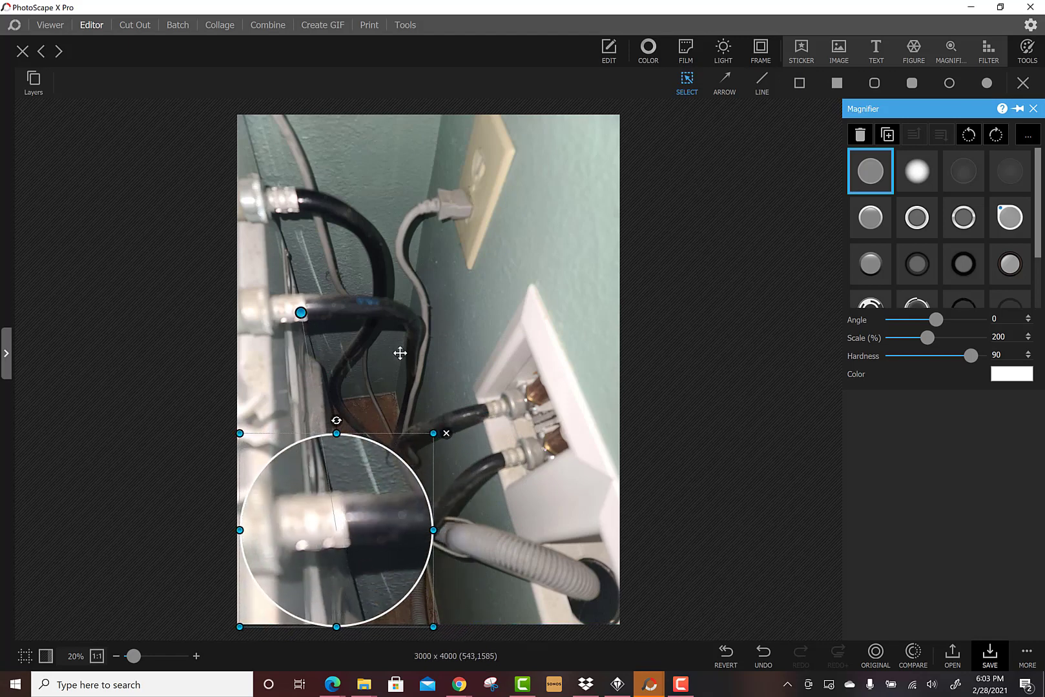
{"action": "left_click_drag", "start_coordinate": [400, 353], "coordinate": [528, 428]}
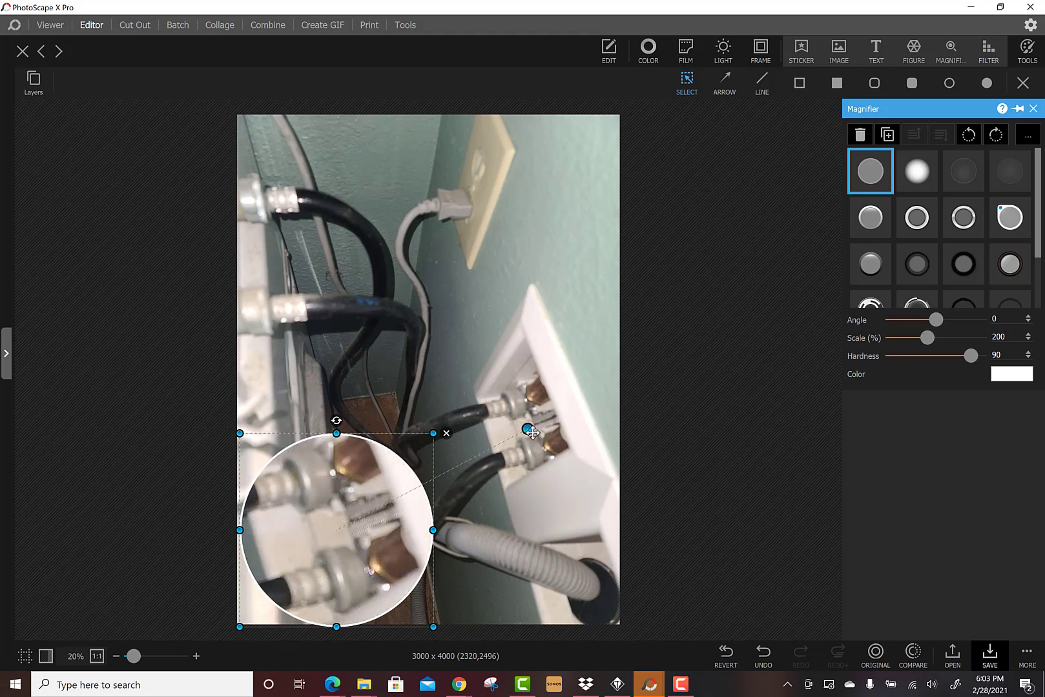
Step: Draw a red arrow from the magnifier circle to the valves and a filled red rectangle across the photo's upper part
{"action": "left_click", "coordinate": [726, 80]}
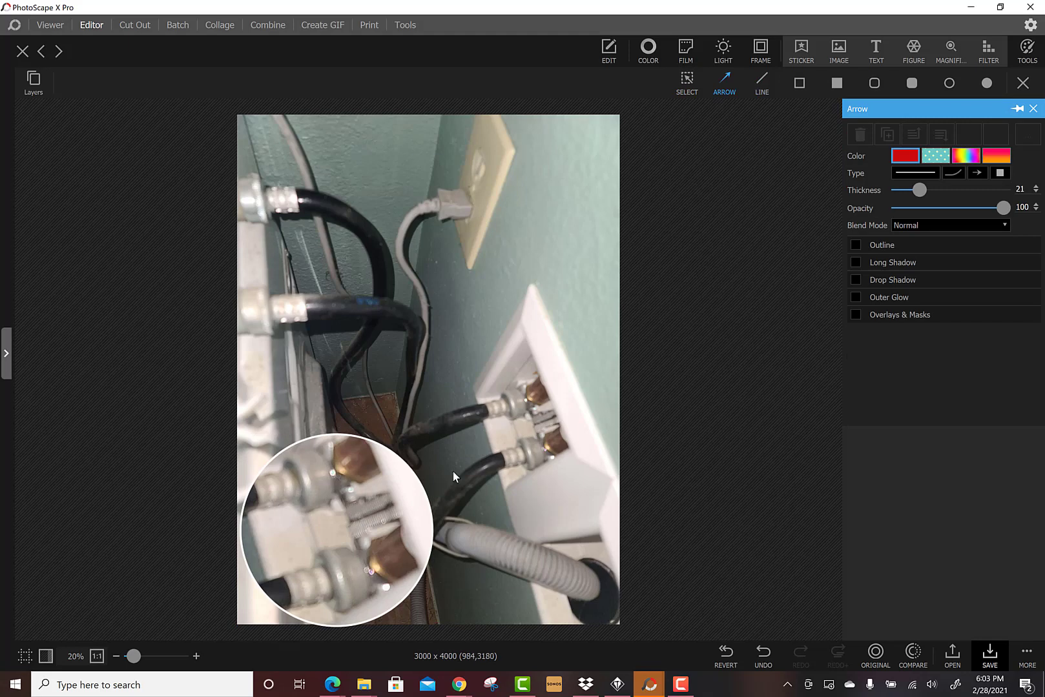
{"action": "left_click_drag", "start_coordinate": [453, 472], "coordinate": [515, 434]}
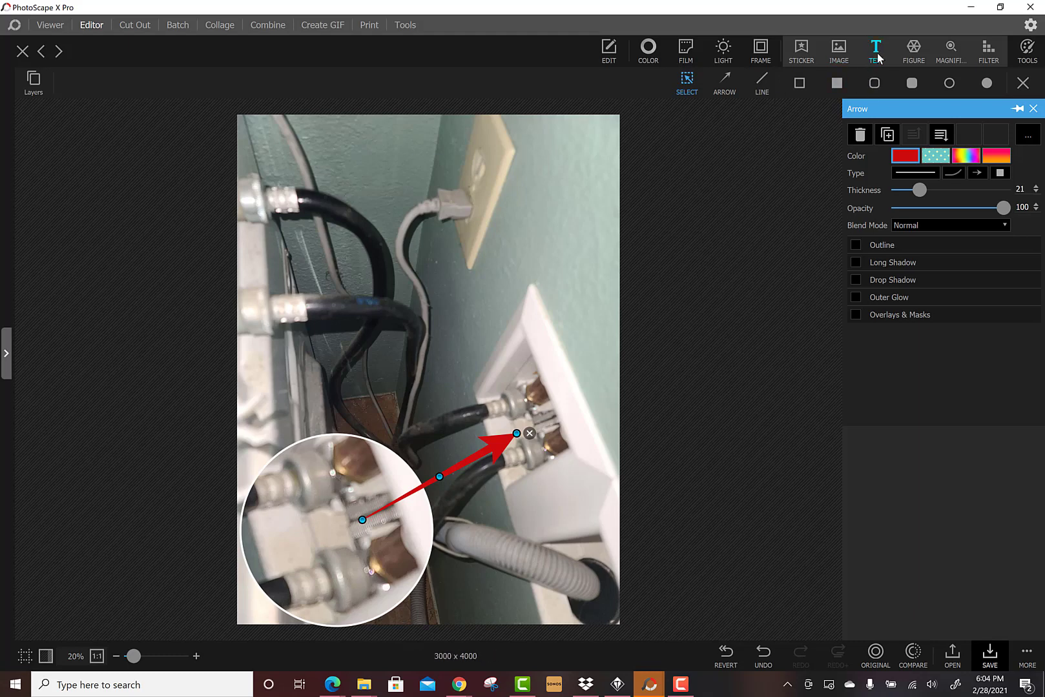
{"action": "left_click", "coordinate": [839, 83]}
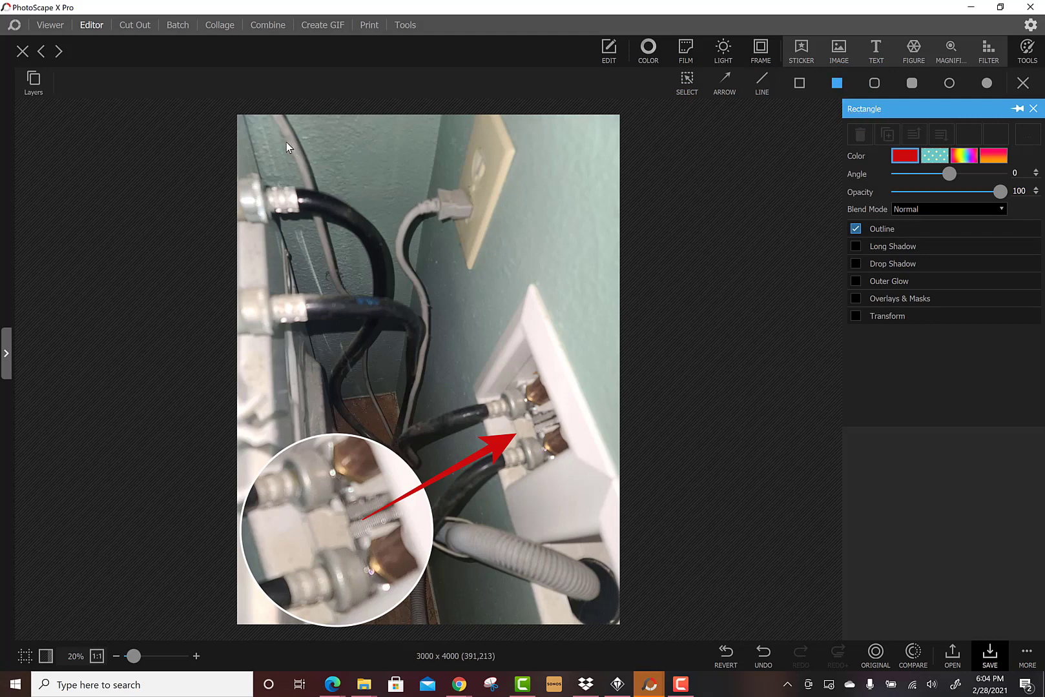
{"action": "mouse_move", "coordinate": [257, 139]}
{"action": "left_mouse_down"}
{"action": "mouse_move", "coordinate": [257, 213]}
{"action": "mouse_move", "coordinate": [471, 237]}
{"action": "mouse_move", "coordinate": [588, 268]}
{"action": "left_mouse_up"}
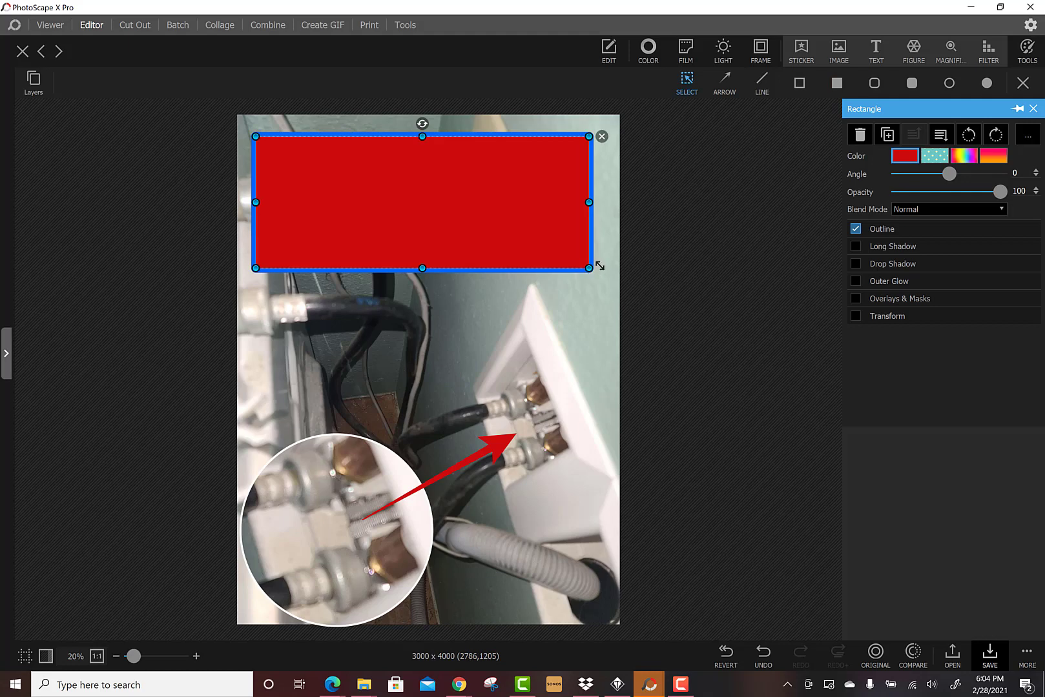
Step: Add a text label reading "Washing Machine Shut off", placed over the red rectangle
{"action": "left_click", "coordinate": [876, 52]}
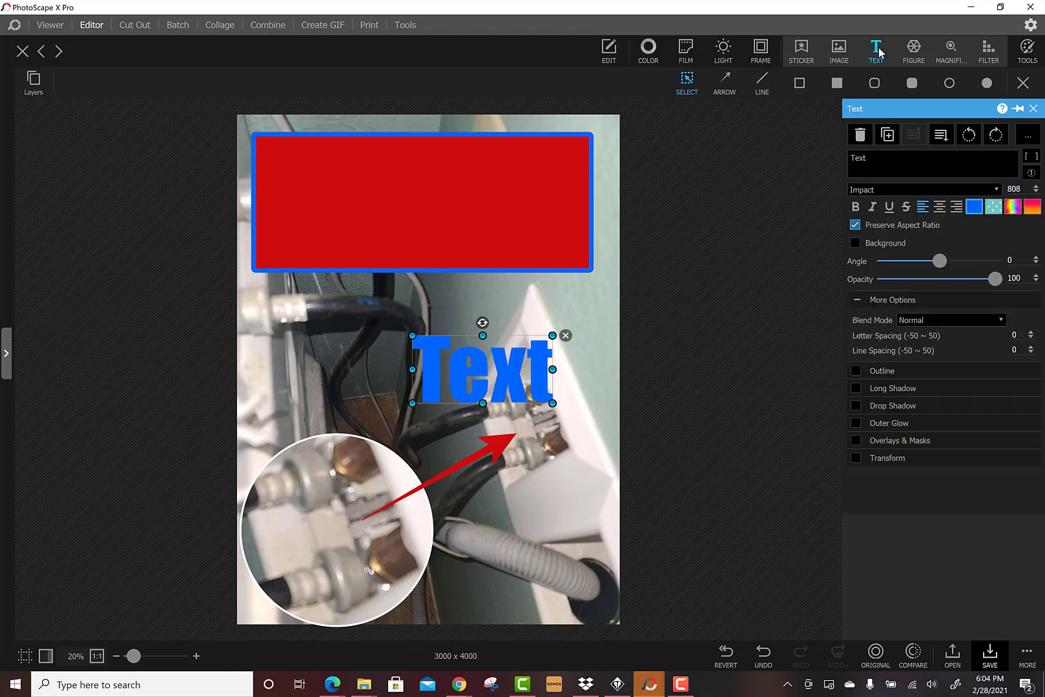
{"action": "left_click_drag", "start_coordinate": [481, 362], "coordinate": [328, 188]}
{"action": "left_click", "coordinate": [328, 187]}
{"action": "left_click", "coordinate": [328, 187]}
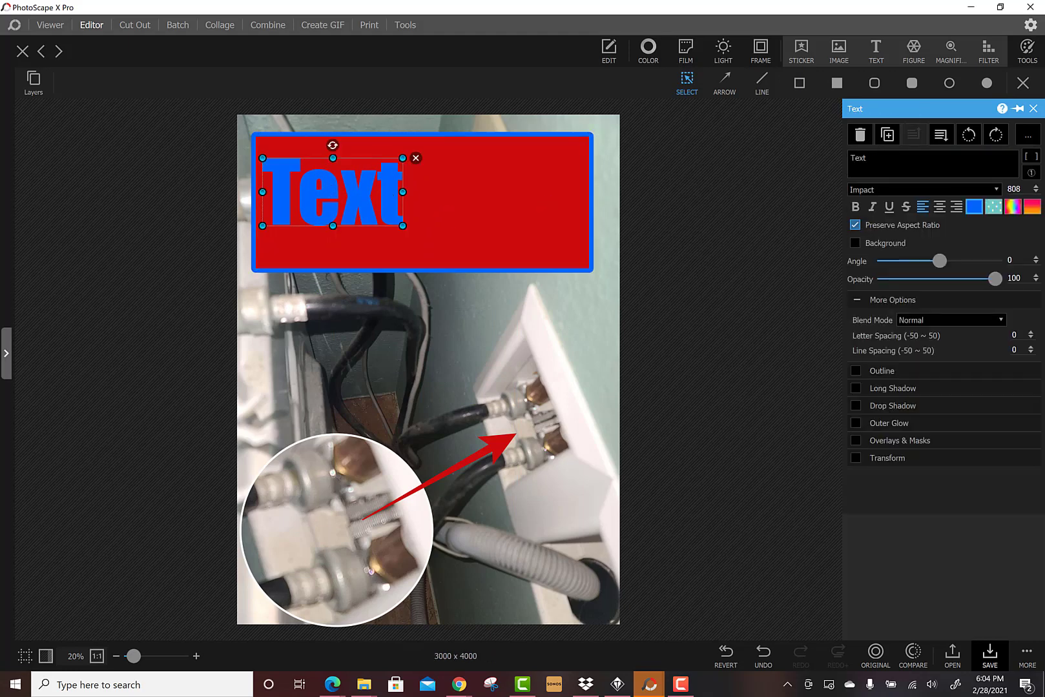
{"action": "left_click", "coordinate": [867, 158]}
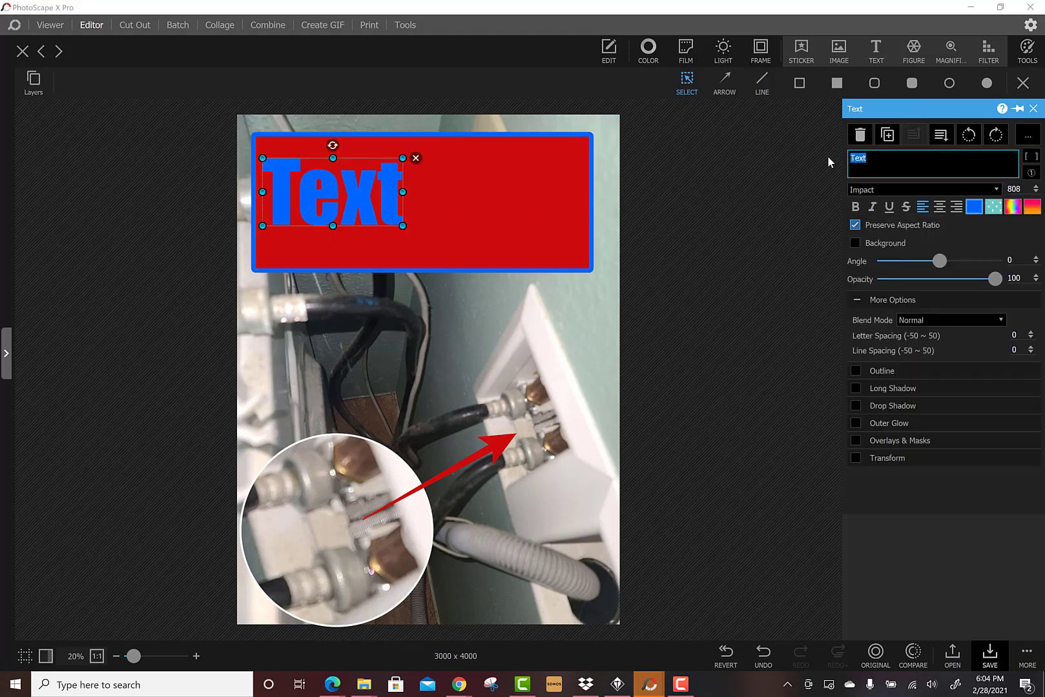
{"action": "type", "text": "Washin"}
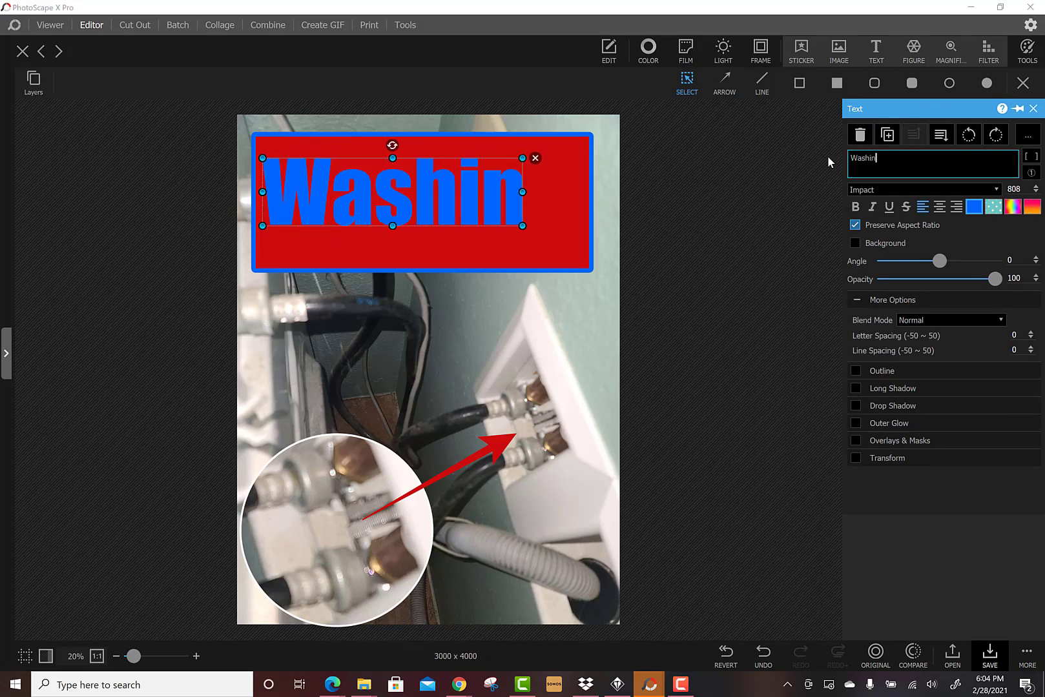
{"action": "type", "text": "g Machine S"}
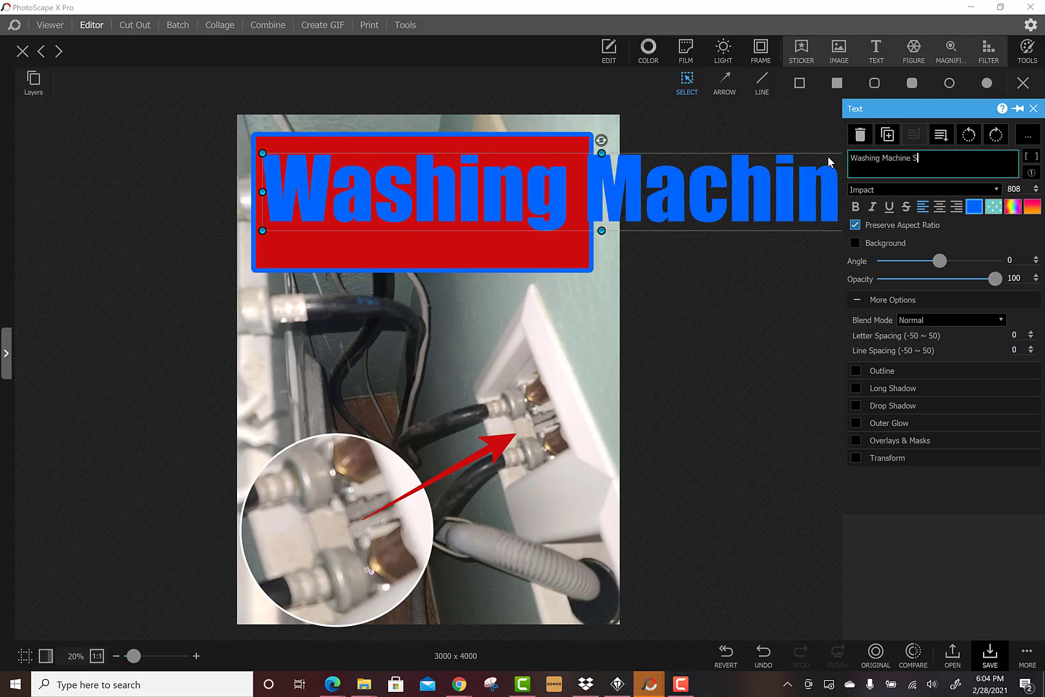
{"action": "type", "text": "hut off"}
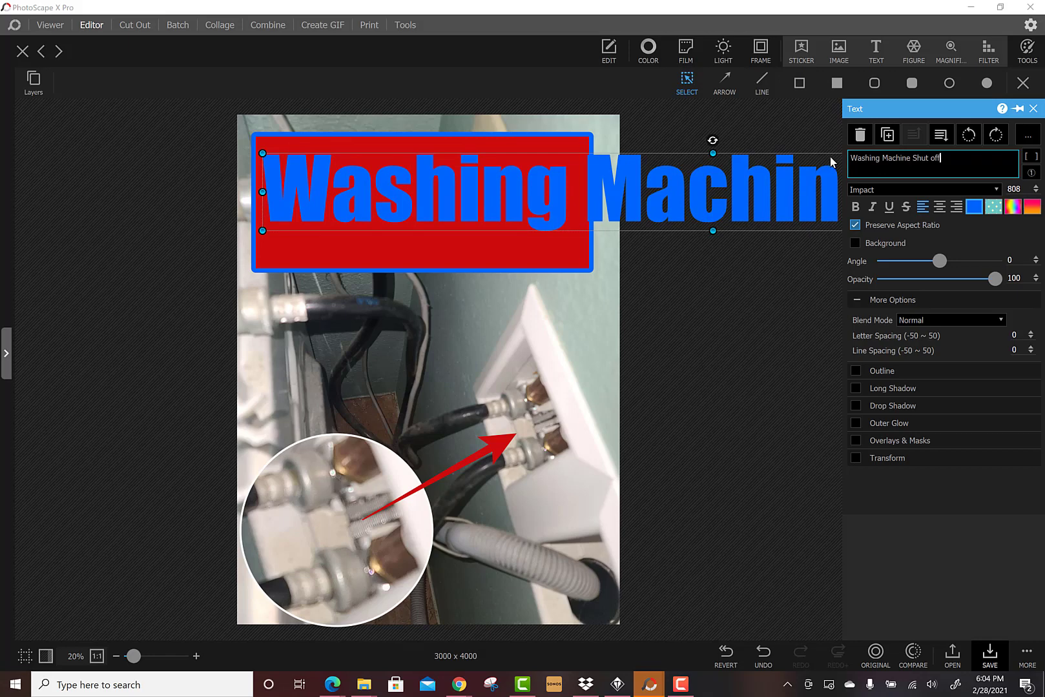
Step: Set the label's font size to 308
{"action": "left_click", "coordinate": [1016, 188]}
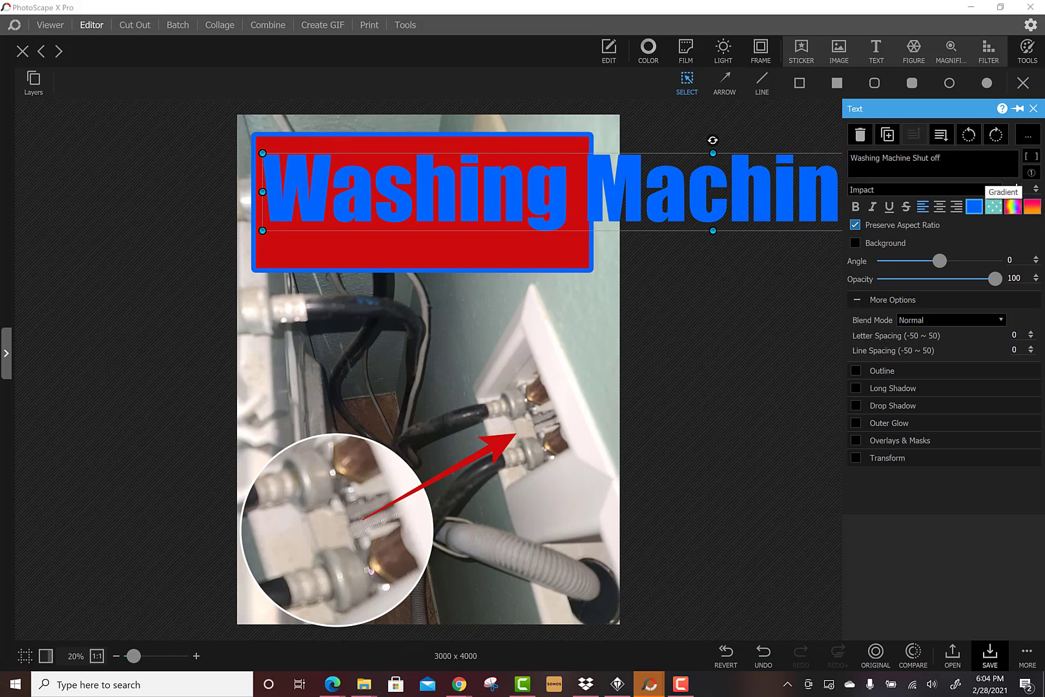
{"action": "key", "text": "BackSpace"}
{"action": "key", "text": "BackSpace"}
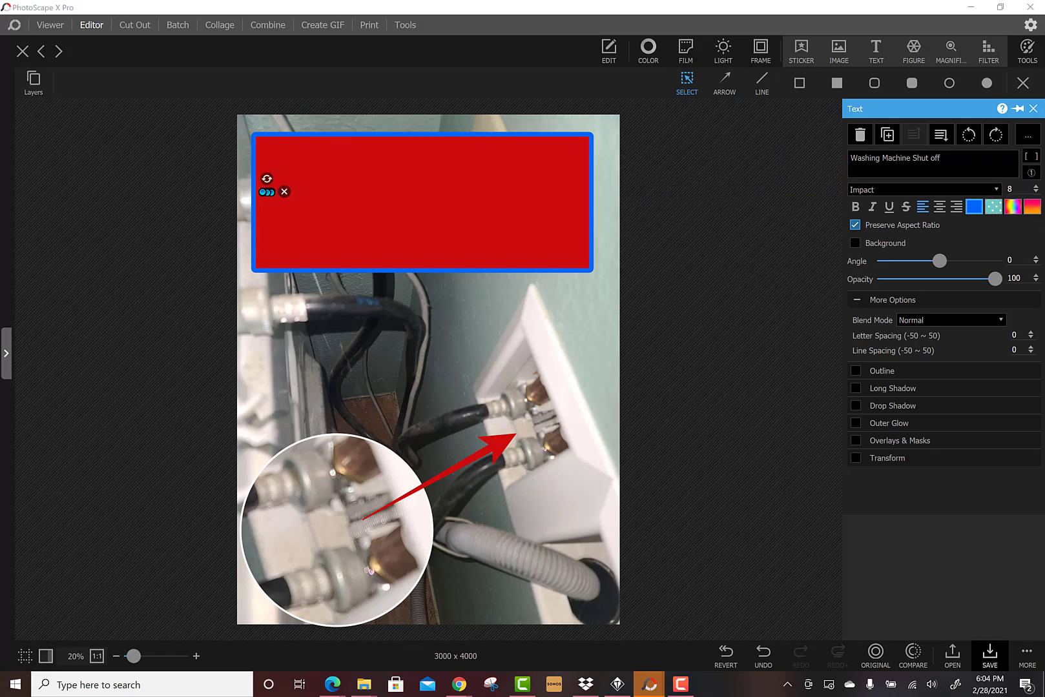
{"action": "type", "text": "20"}
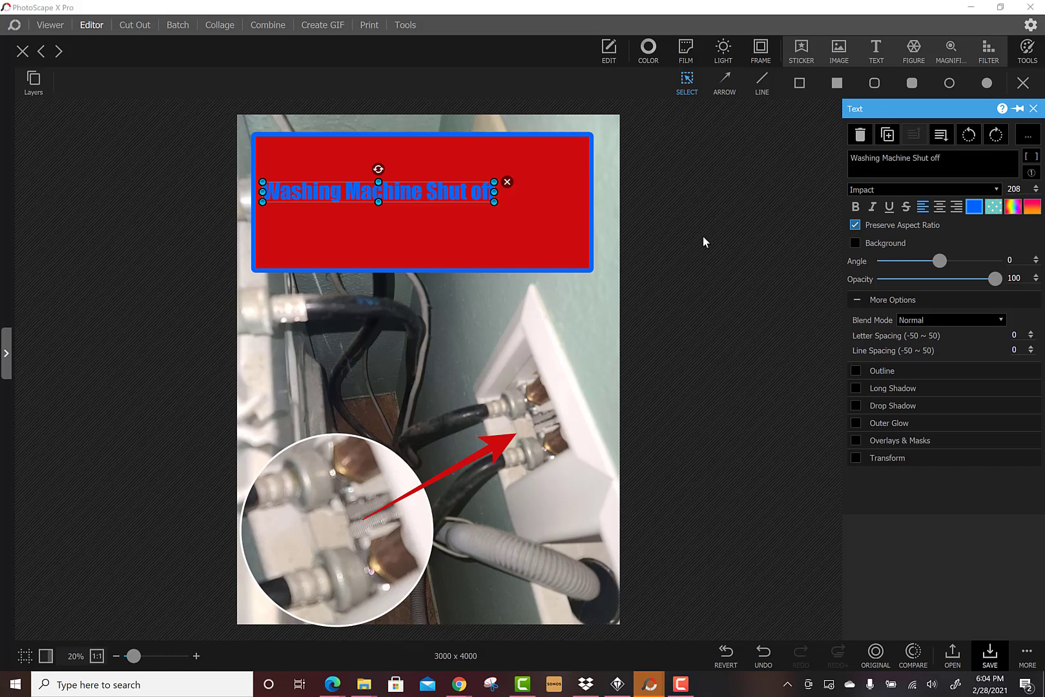
{"action": "key", "text": "BackSpace"}
{"action": "key", "text": "BackSpace"}
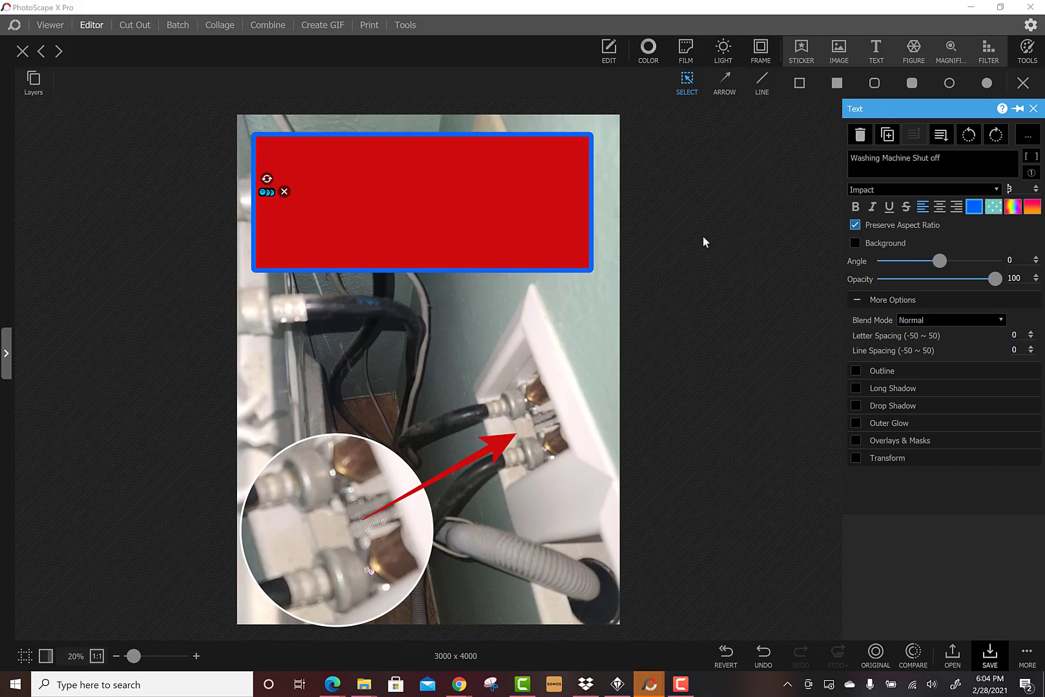
{"action": "type", "text": "300"}
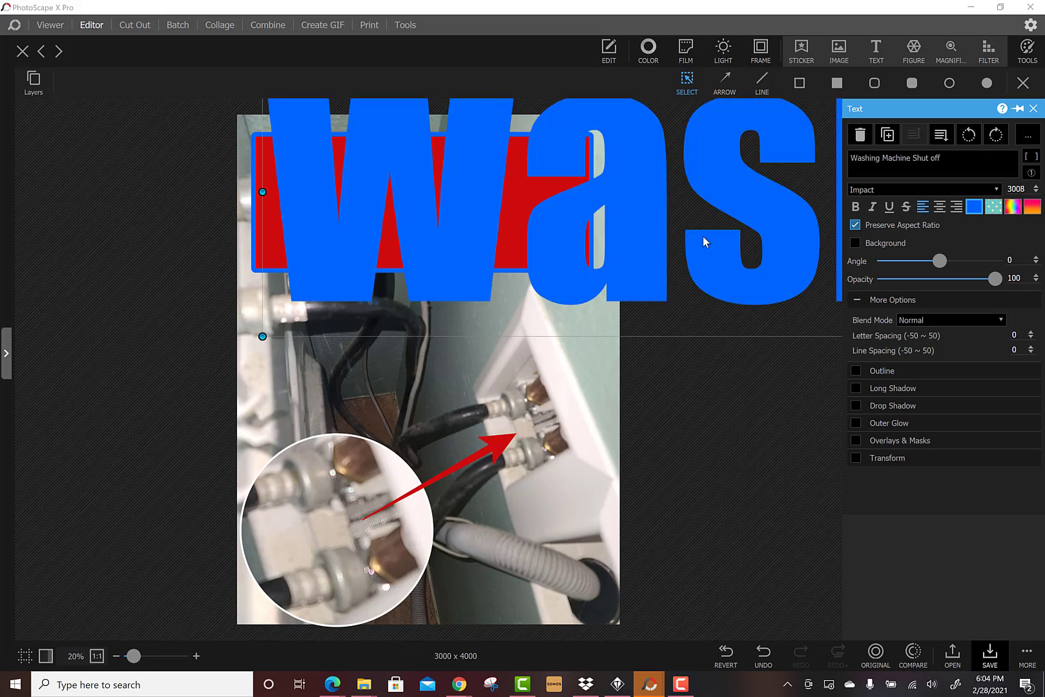
{"action": "key", "text": "BackSpace"}
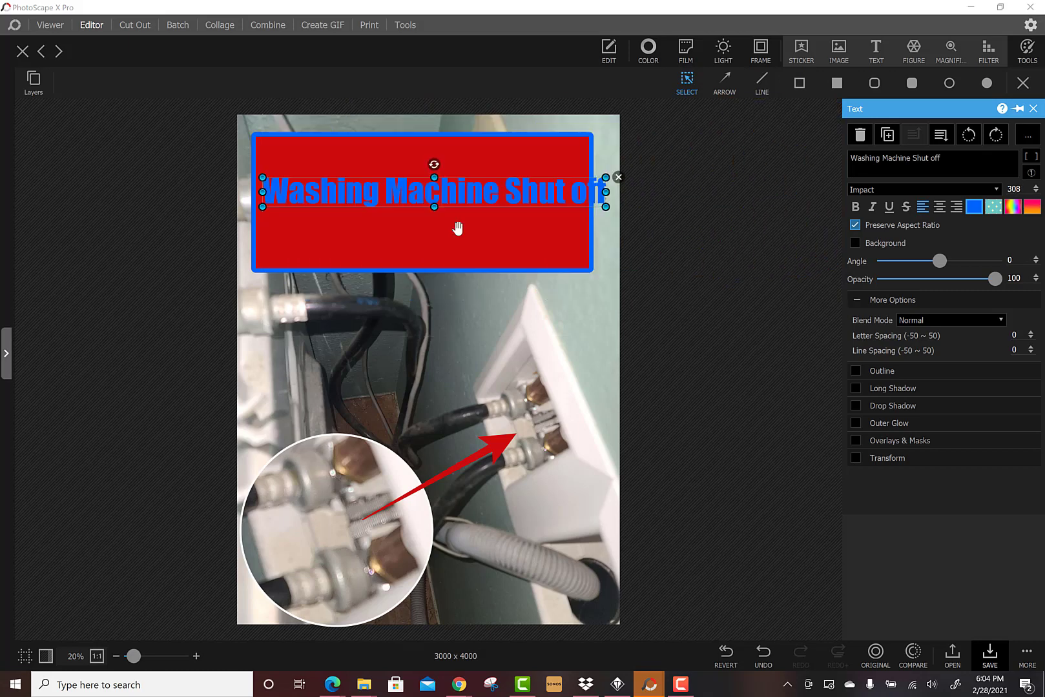
Step: Scale the label down to size 275 and position it inside the red rectangle, then reduce the rectangle's height to about half
{"action": "left_click", "coordinate": [429, 210]}
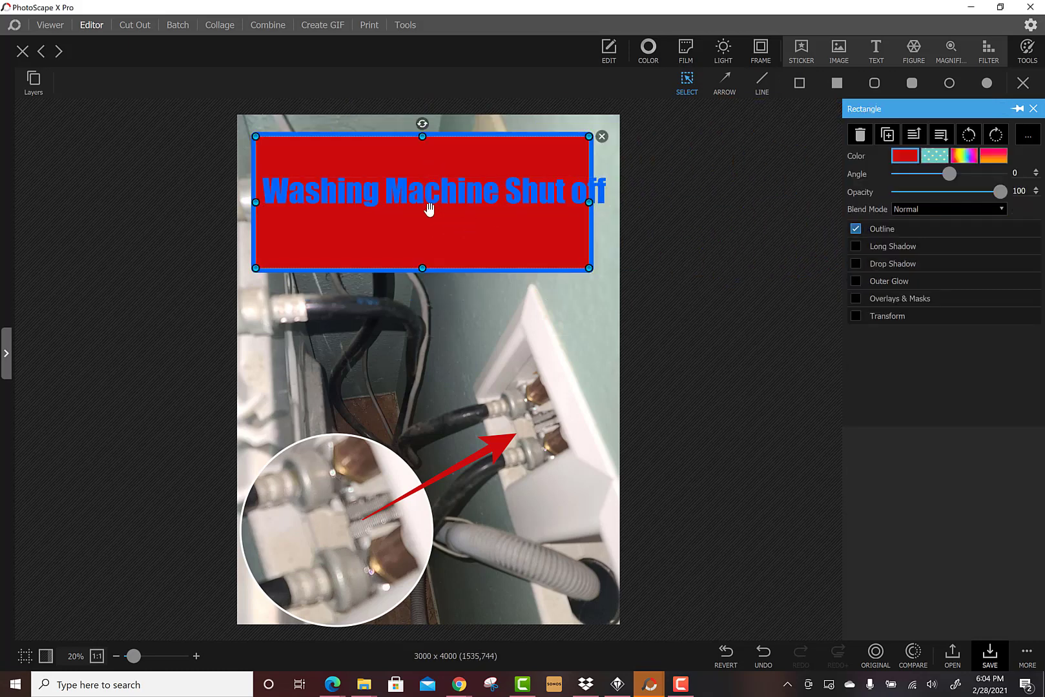
{"action": "left_click", "coordinate": [438, 204]}
{"action": "left_click_drag", "start_coordinate": [435, 210], "coordinate": [424, 170]}
{"action": "left_click", "coordinate": [432, 226]}
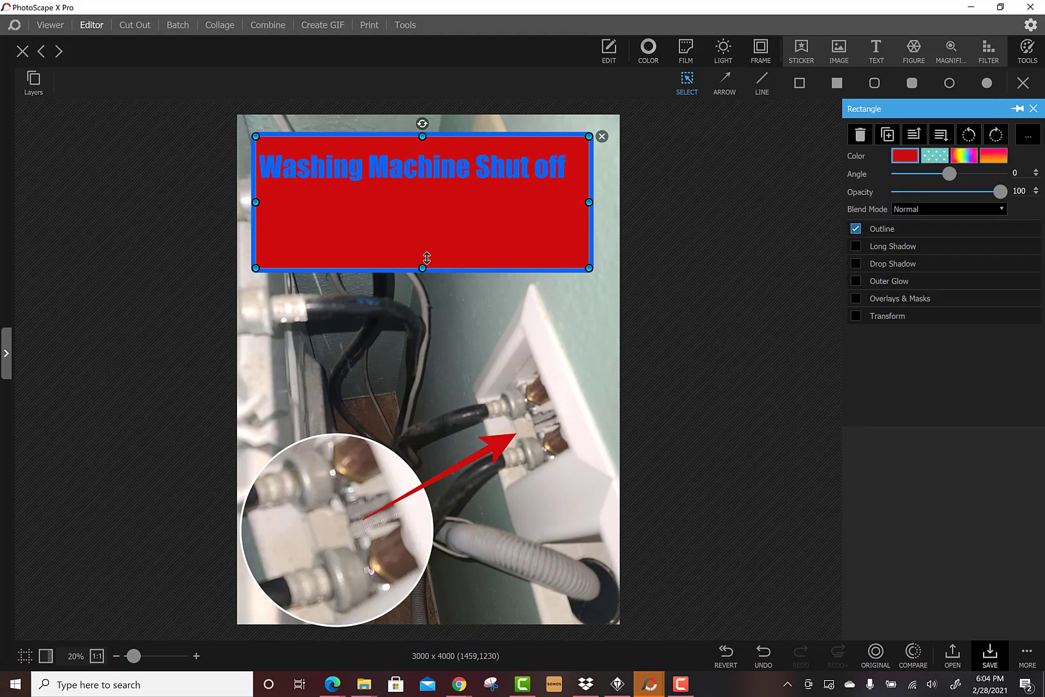
{"action": "left_click_drag", "start_coordinate": [426, 258], "coordinate": [427, 202]}
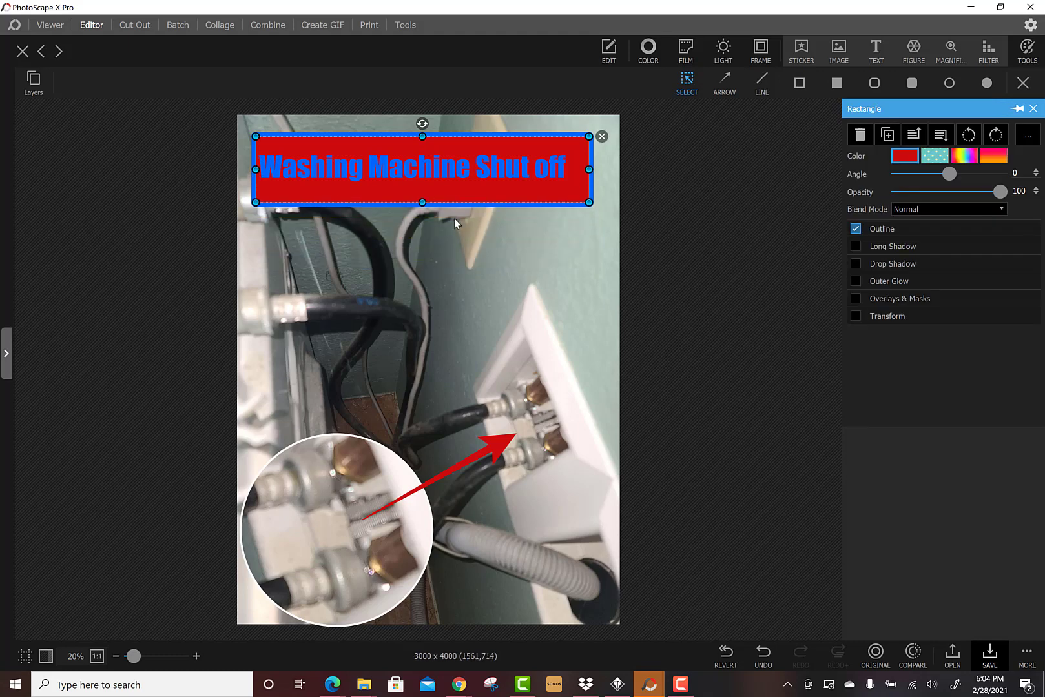
{"action": "left_click", "coordinate": [454, 218]}
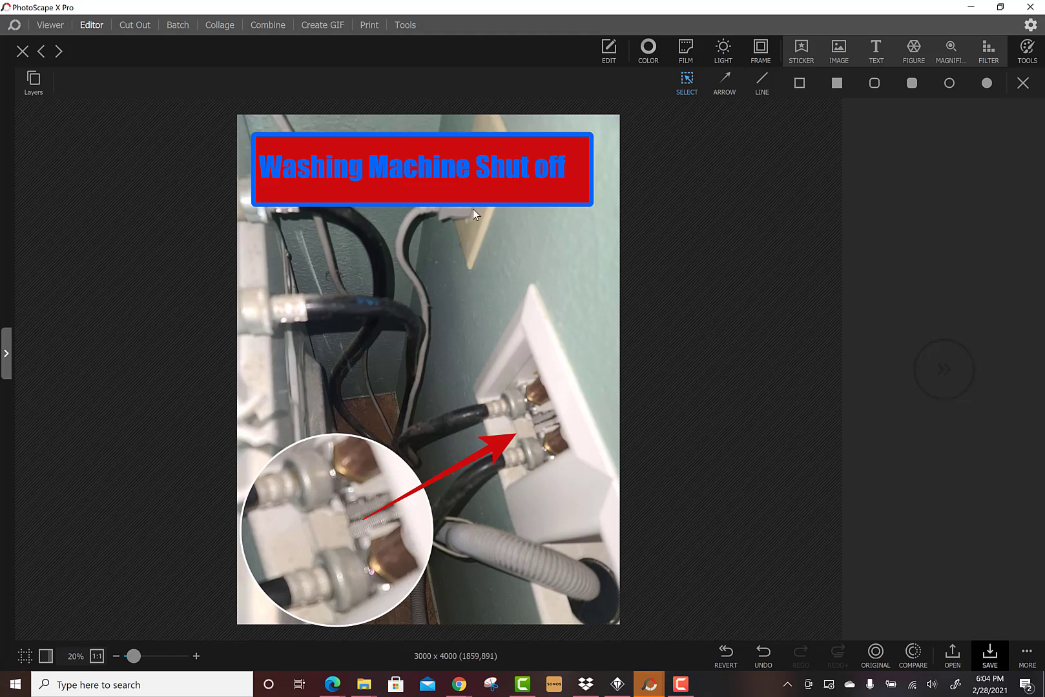
{"action": "left_click", "coordinate": [452, 169]}
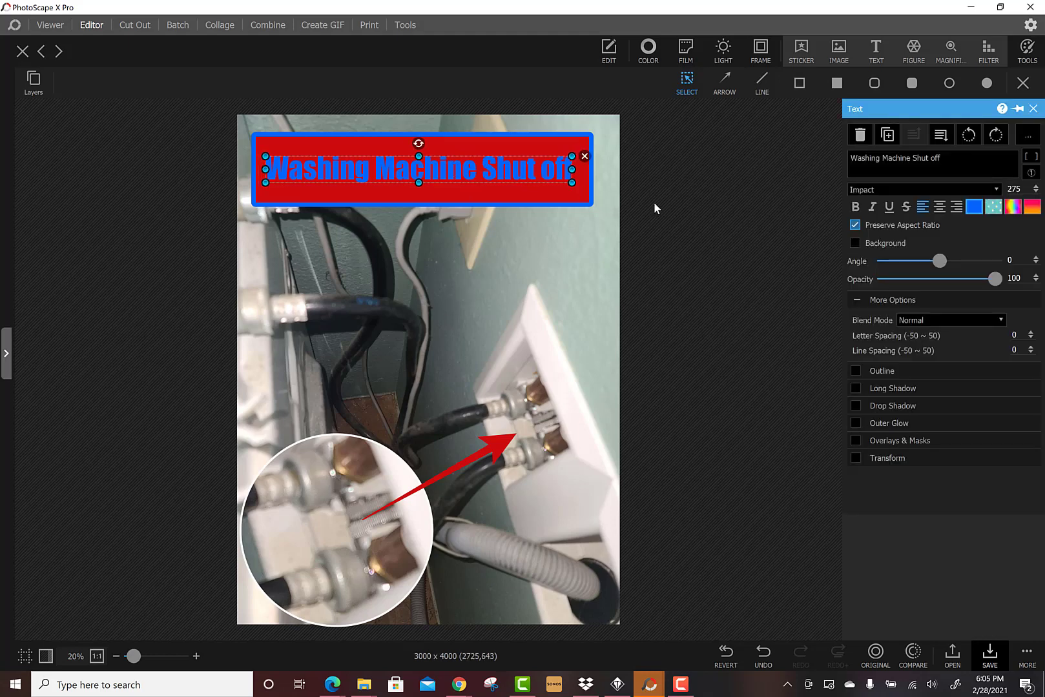
Step: Try the Franklin Gothic Medium Cond font on the label
{"action": "left_click", "coordinate": [979, 191]}
{"action": "left_click", "coordinate": [946, 204]}
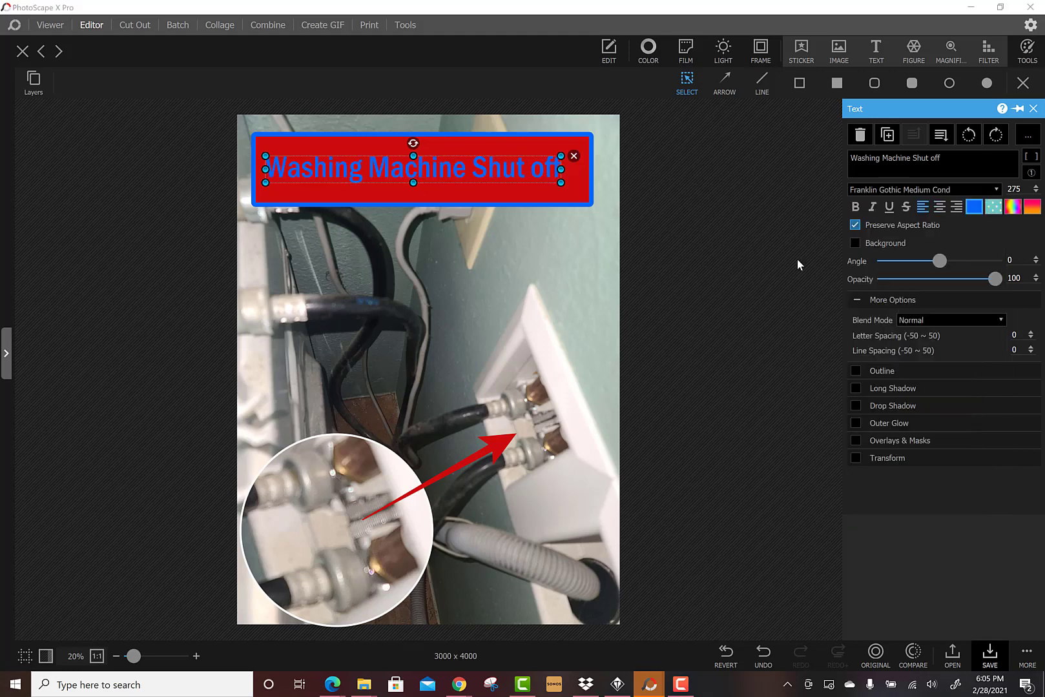
{"action": "left_click", "coordinate": [627, 279]}
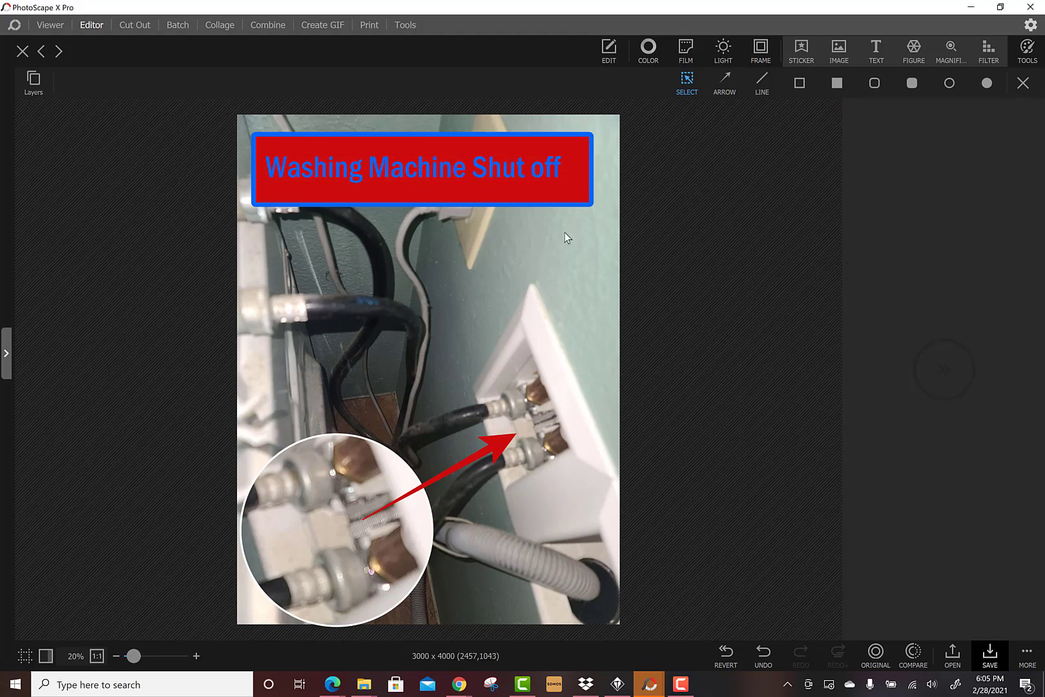
Step: Set the label's font to bold Gadugi and widen the red rectangle so it encloses the whole text
{"action": "left_click", "coordinate": [550, 173]}
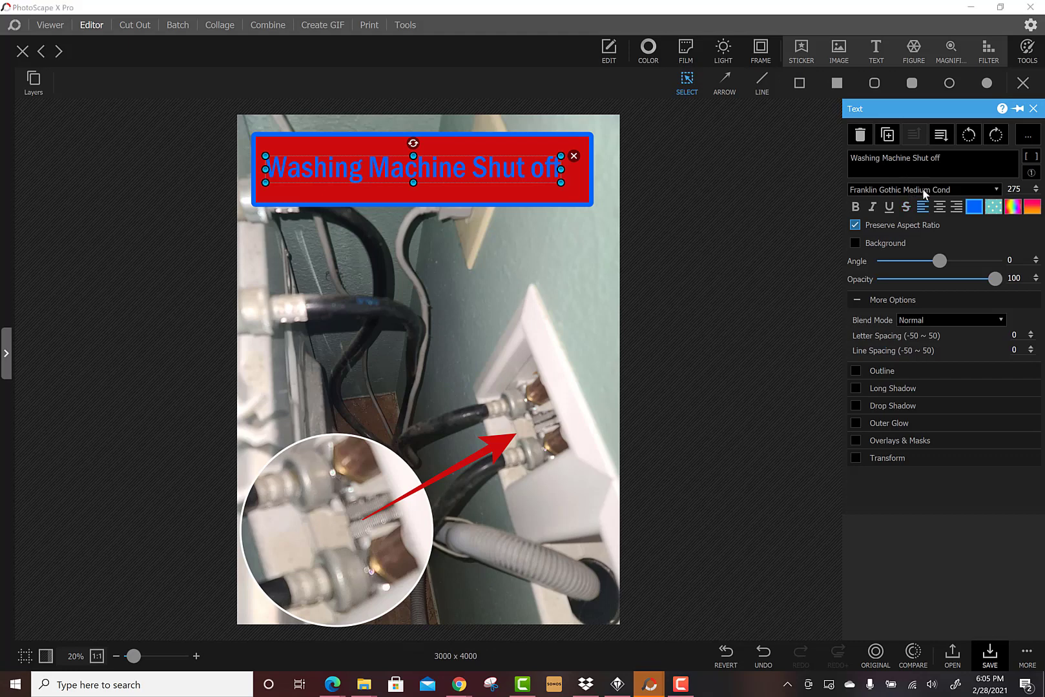
{"action": "left_click", "coordinate": [925, 191]}
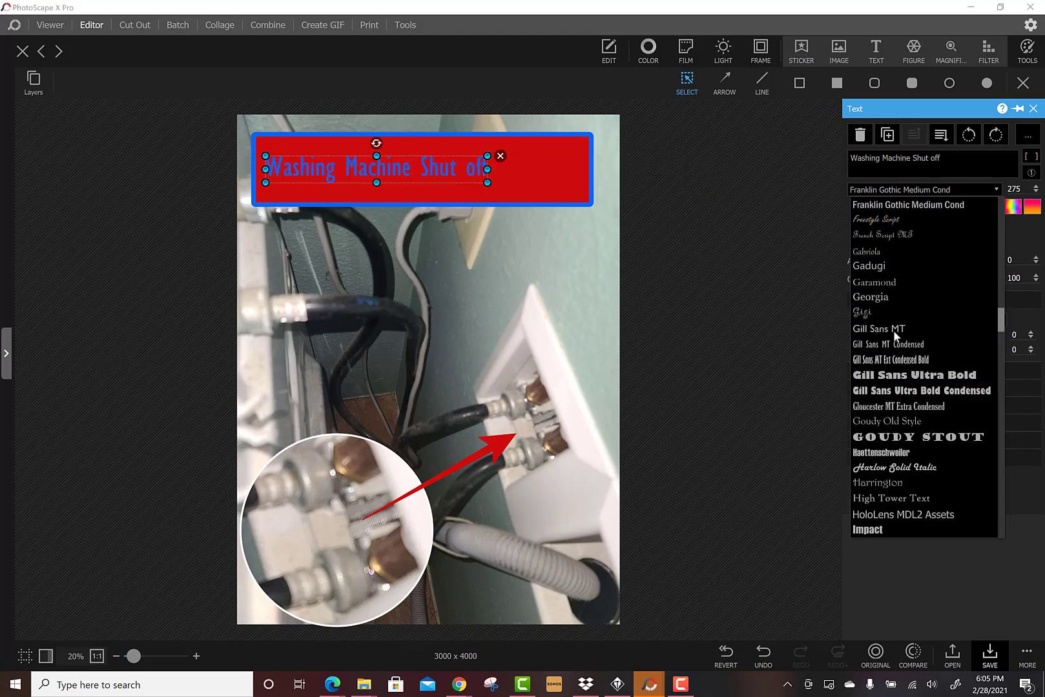
{"action": "left_click", "coordinate": [888, 269]}
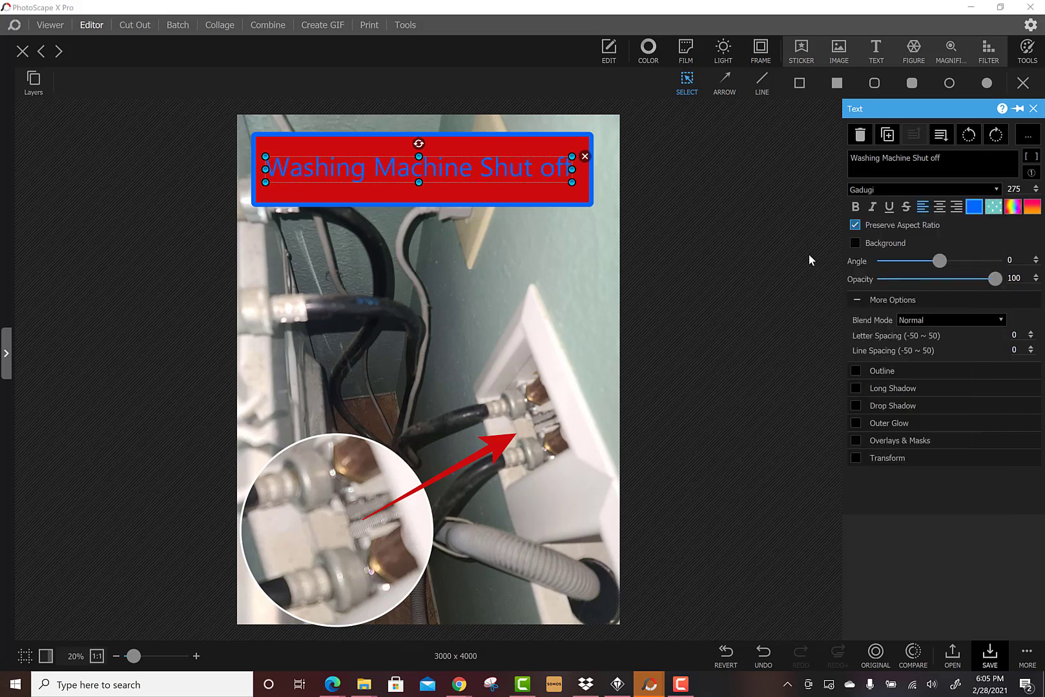
{"action": "left_click", "coordinate": [852, 207]}
{"action": "left_click", "coordinate": [772, 265]}
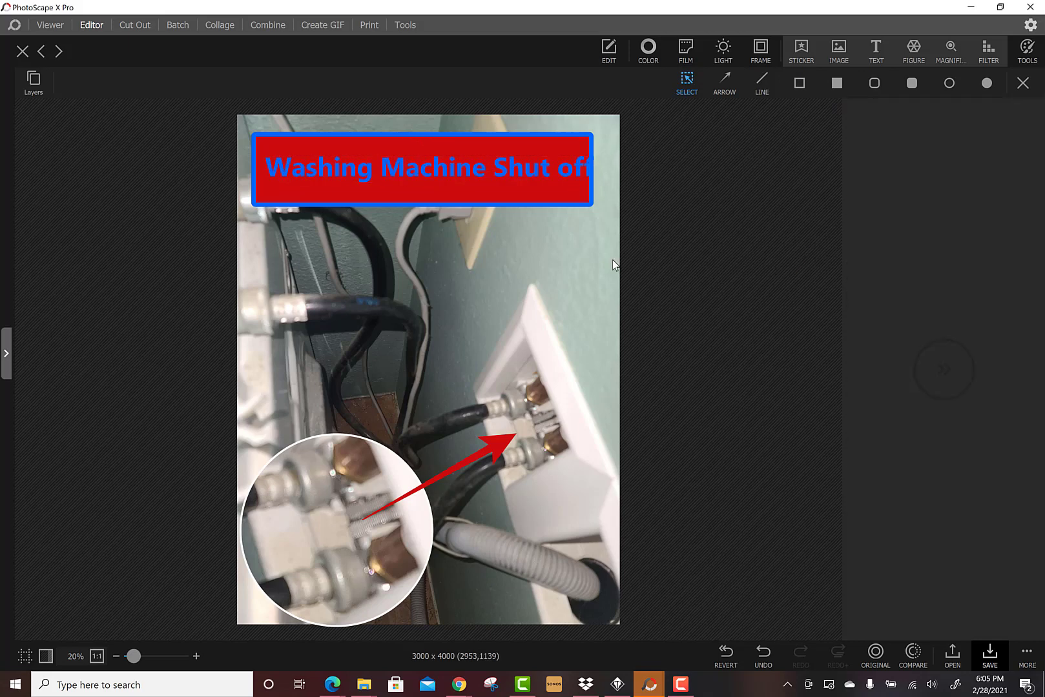
{"action": "left_click", "coordinate": [523, 196]}
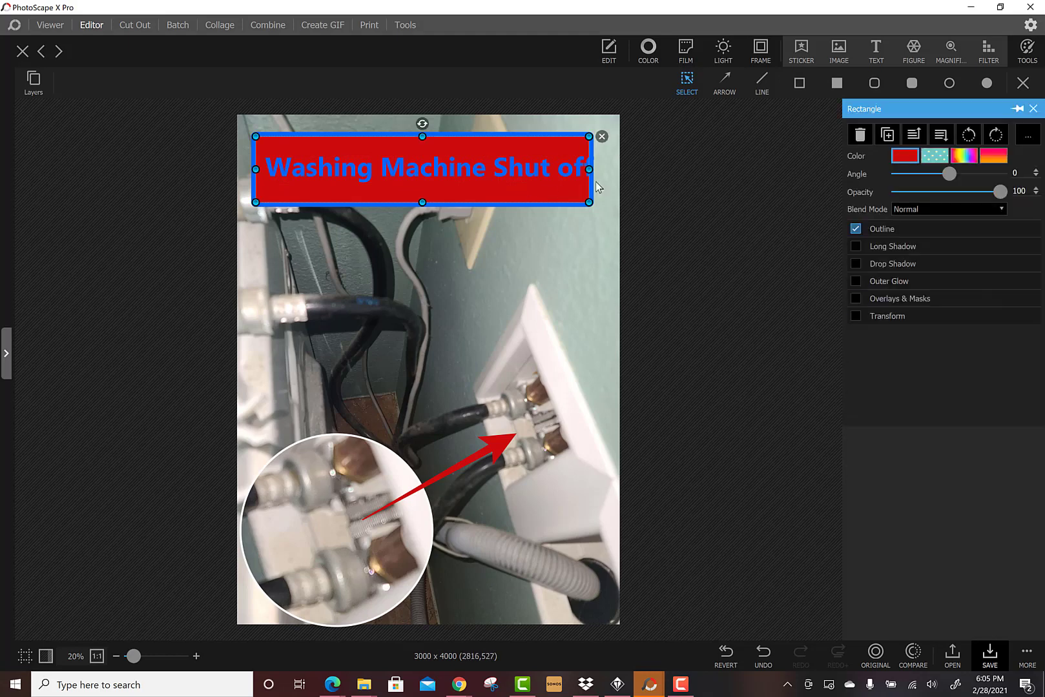
{"action": "left_click_drag", "start_coordinate": [590, 170], "coordinate": [606, 171]}
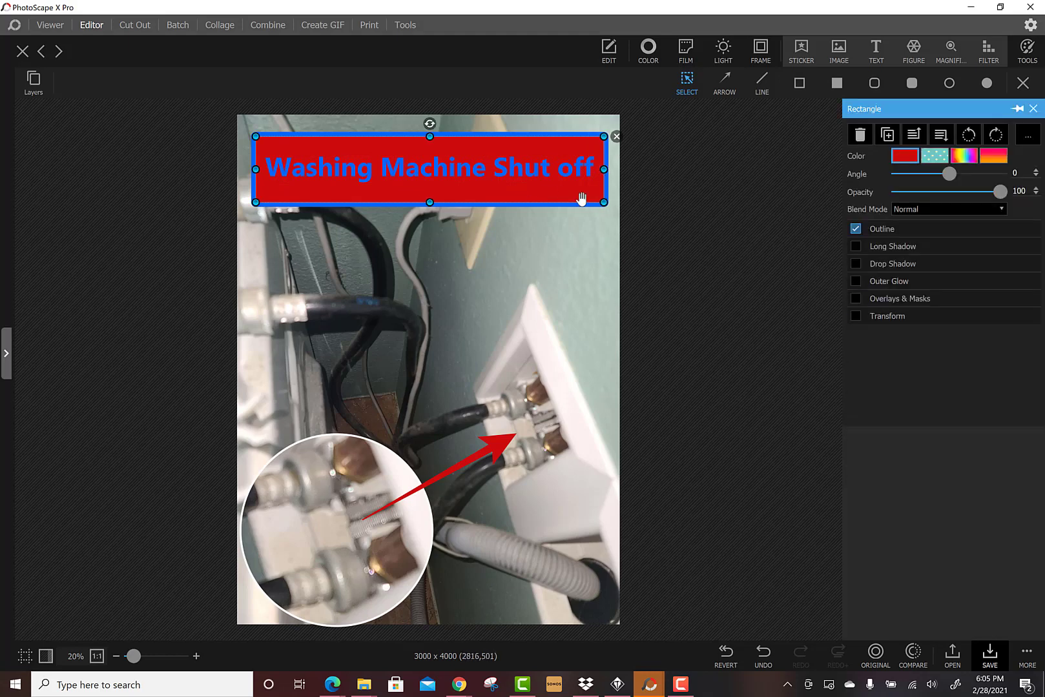
Step: Save the annotated photo over its original JPG in the 9urc8 inspection folder, enlarging it to include the objects outside
{"action": "left_click", "coordinate": [523, 254]}
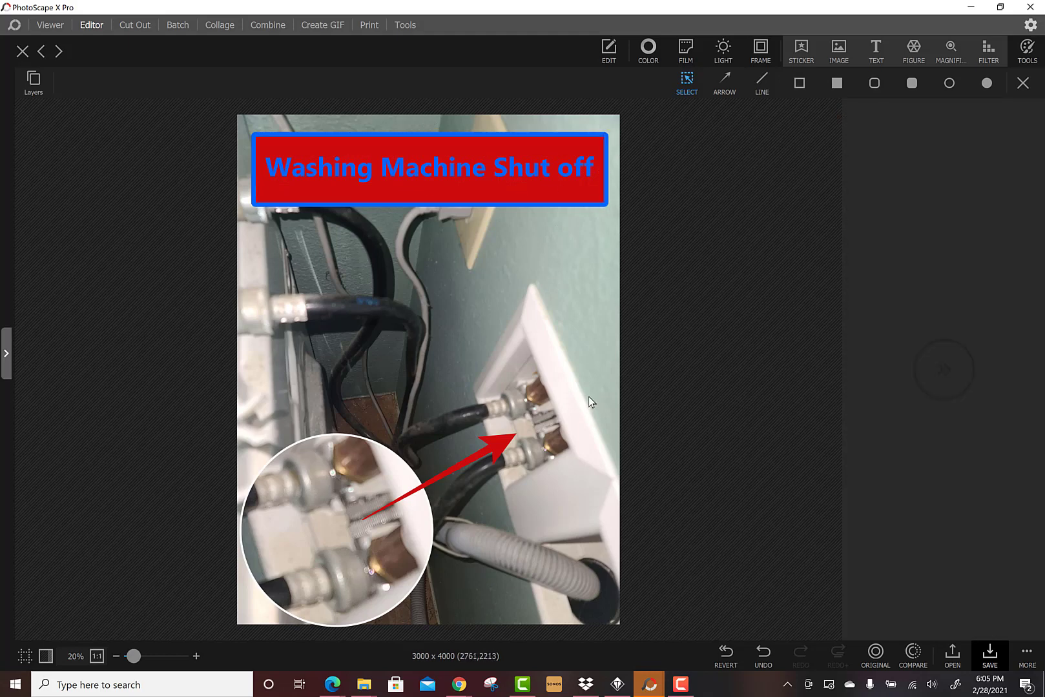
{"action": "left_click", "coordinate": [989, 657]}
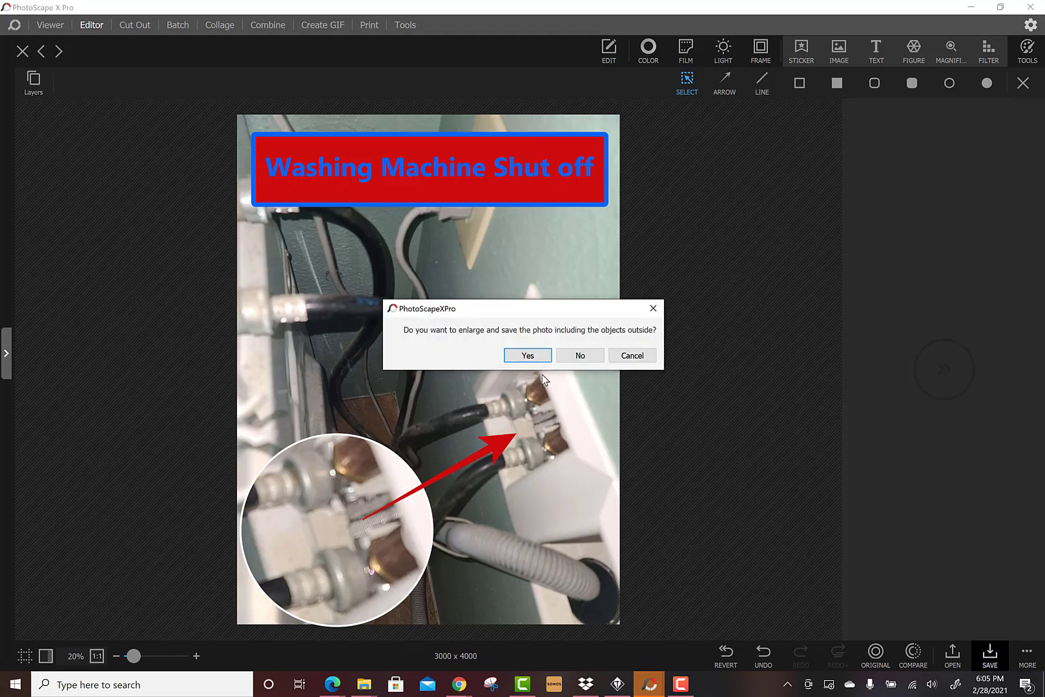
{"action": "left_click", "coordinate": [528, 356]}
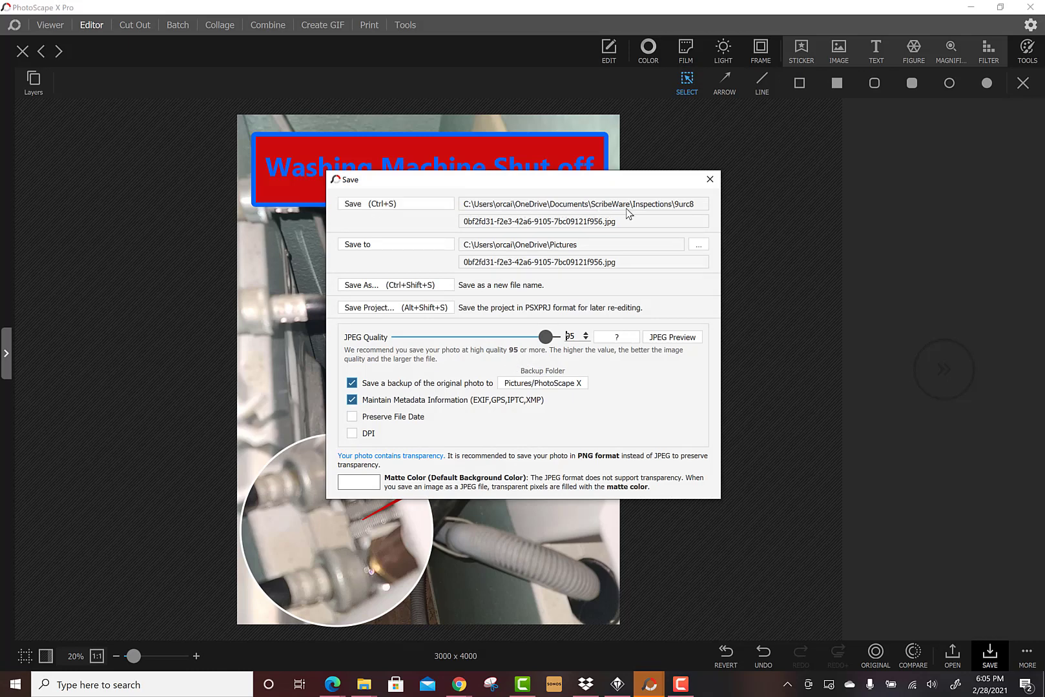
{"action": "left_click", "coordinate": [366, 204]}
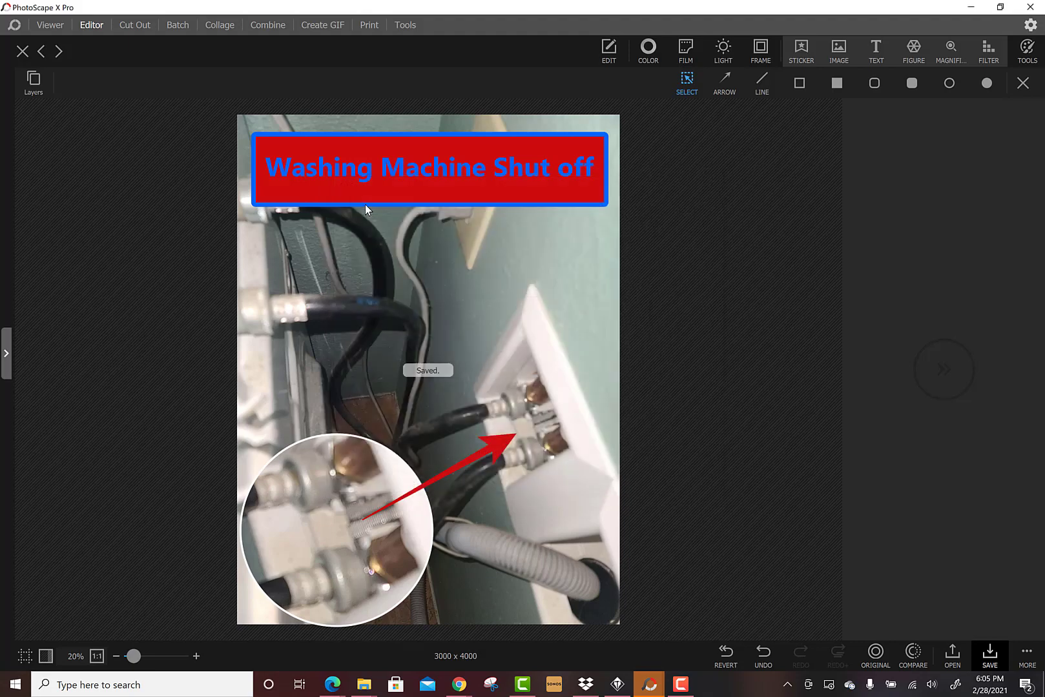
Step: Switch to ScribeWare and view the annotated photo in the Washer observation under Laundry Facilities, then close it without changes
{"action": "left_click", "coordinate": [618, 686]}
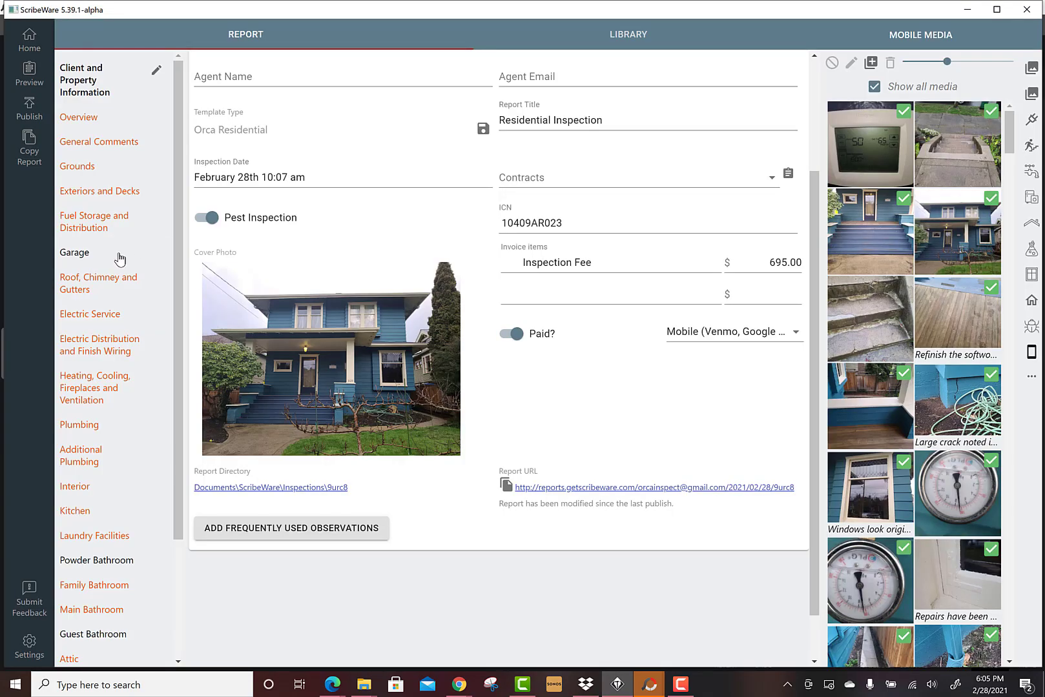
{"action": "left_click", "coordinate": [79, 459]}
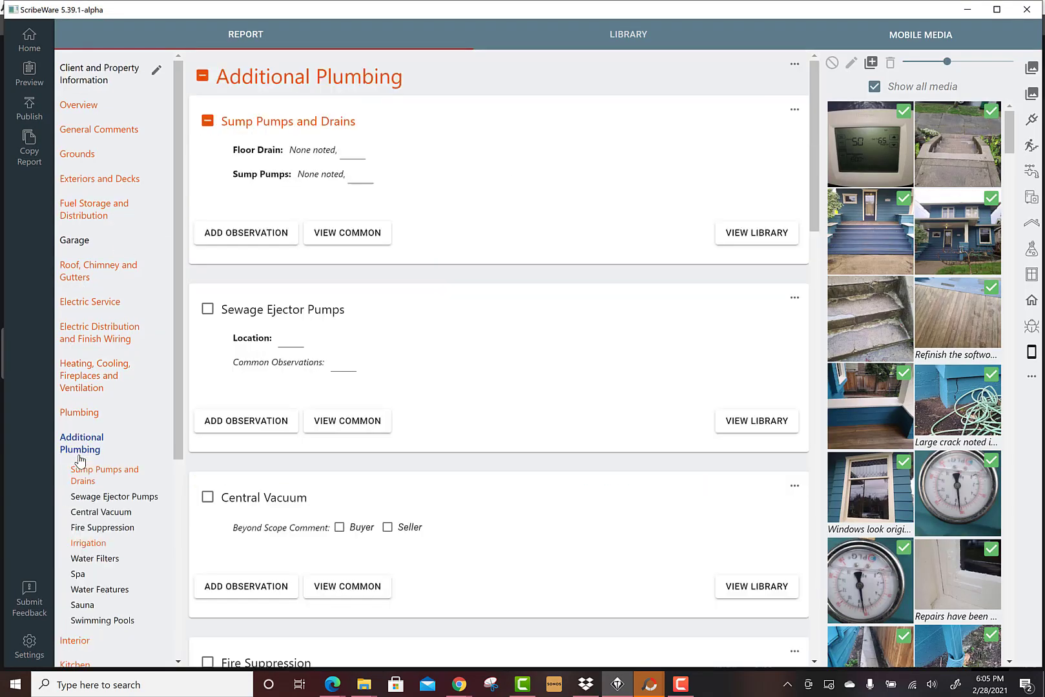
{"action": "scroll", "coordinate": [84, 491], "scroll_direction": "down", "scroll_amount": 3}
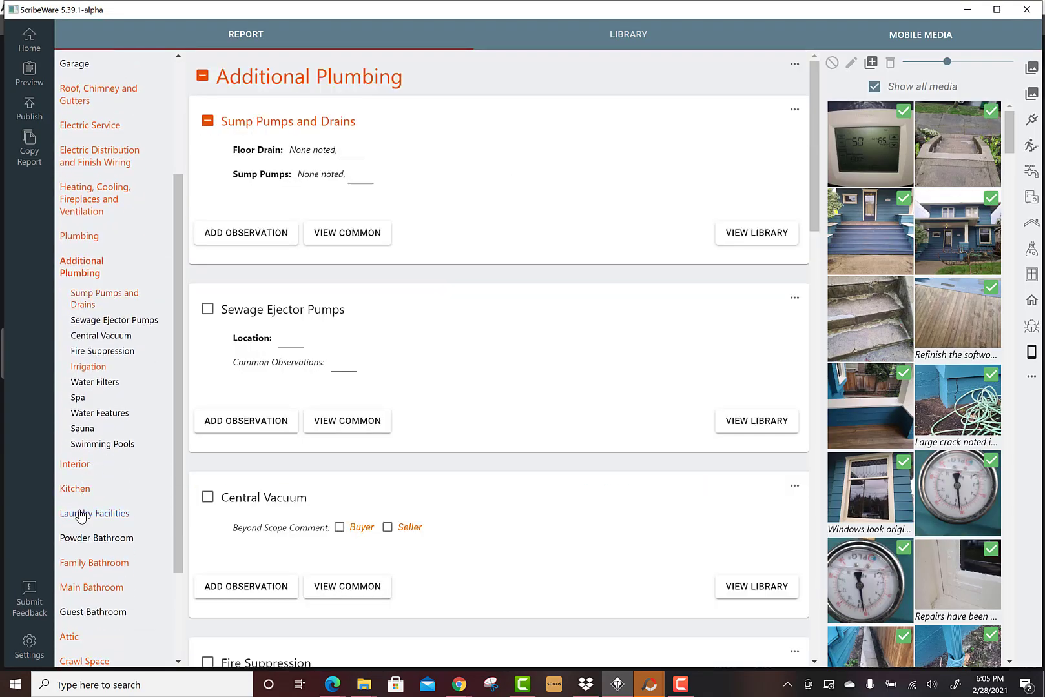
{"action": "left_click", "coordinate": [81, 515]}
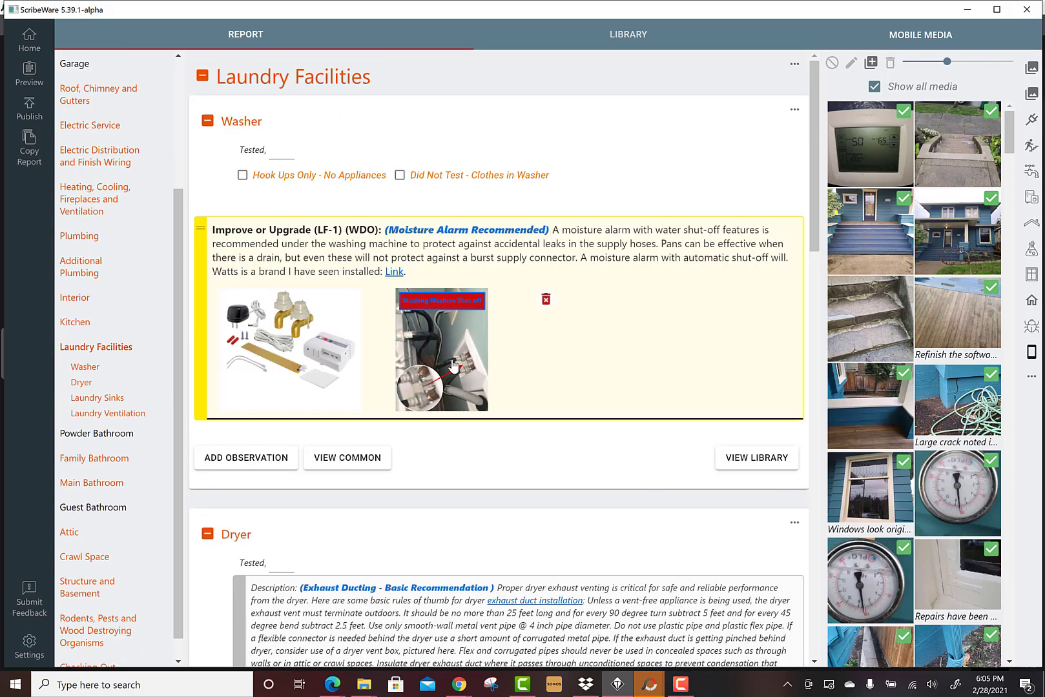
{"action": "left_click", "coordinate": [452, 366]}
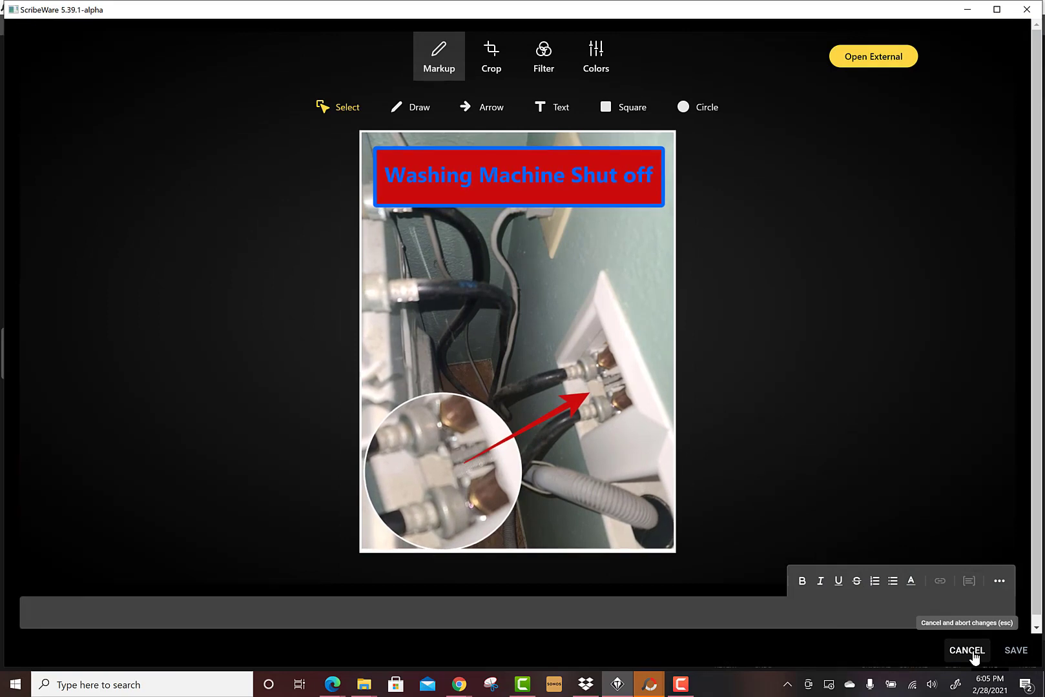
{"action": "left_click", "coordinate": [974, 656]}
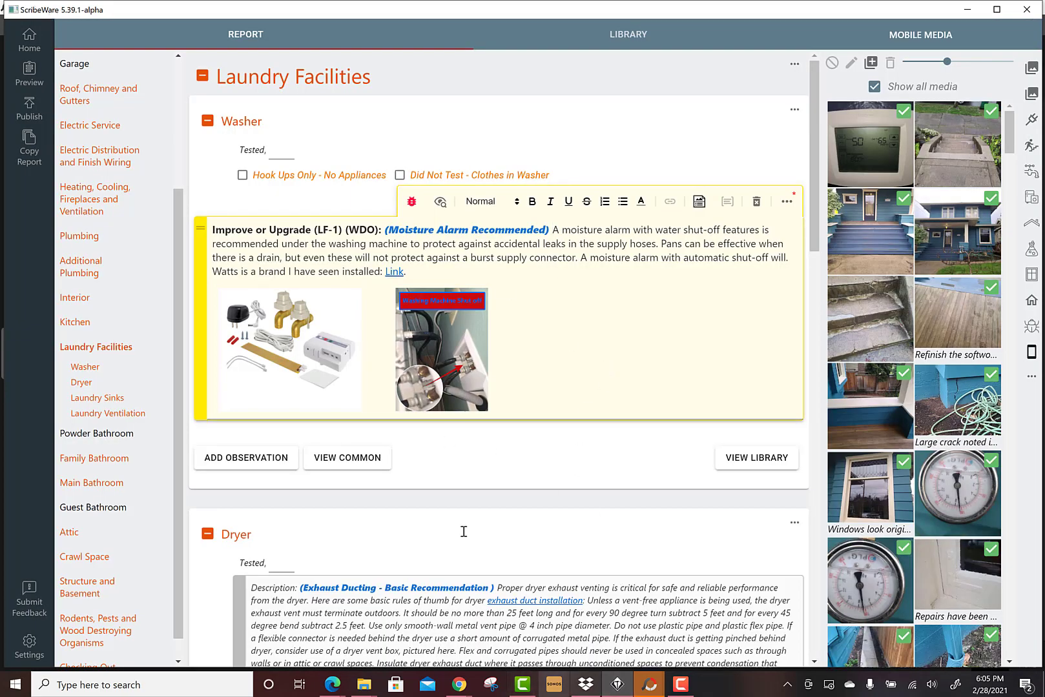
Step: Switch back to the PhotoScape X Pro window with the washing machine photo and close that photo in the Editor
{"action": "left_click", "coordinate": [682, 685]}
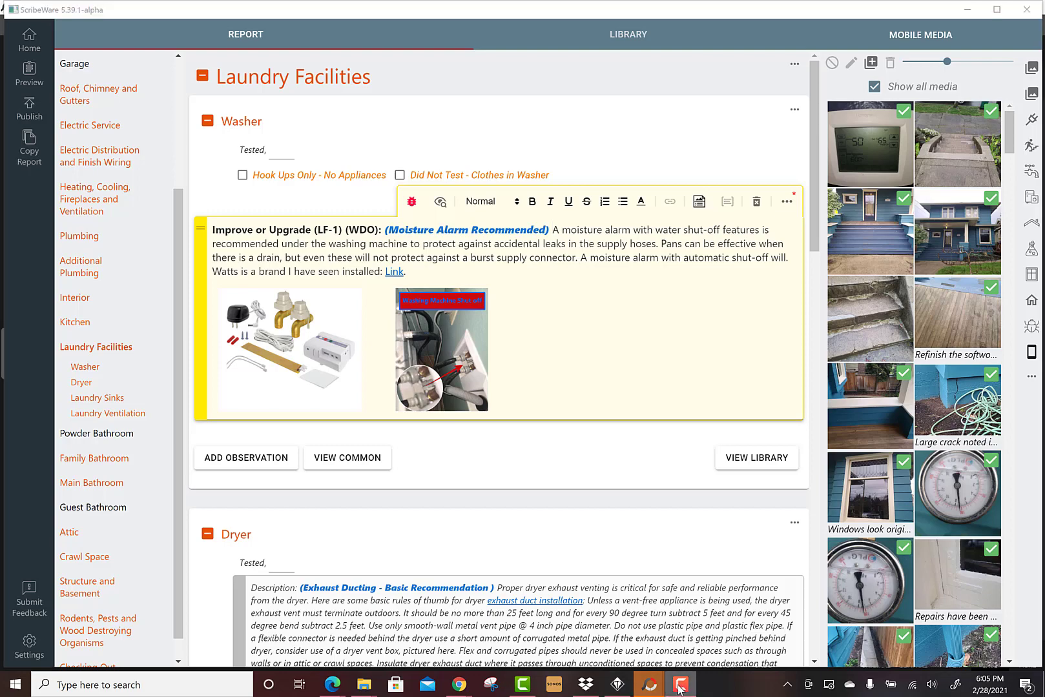
{"action": "mouse_move", "coordinate": [652, 688]}
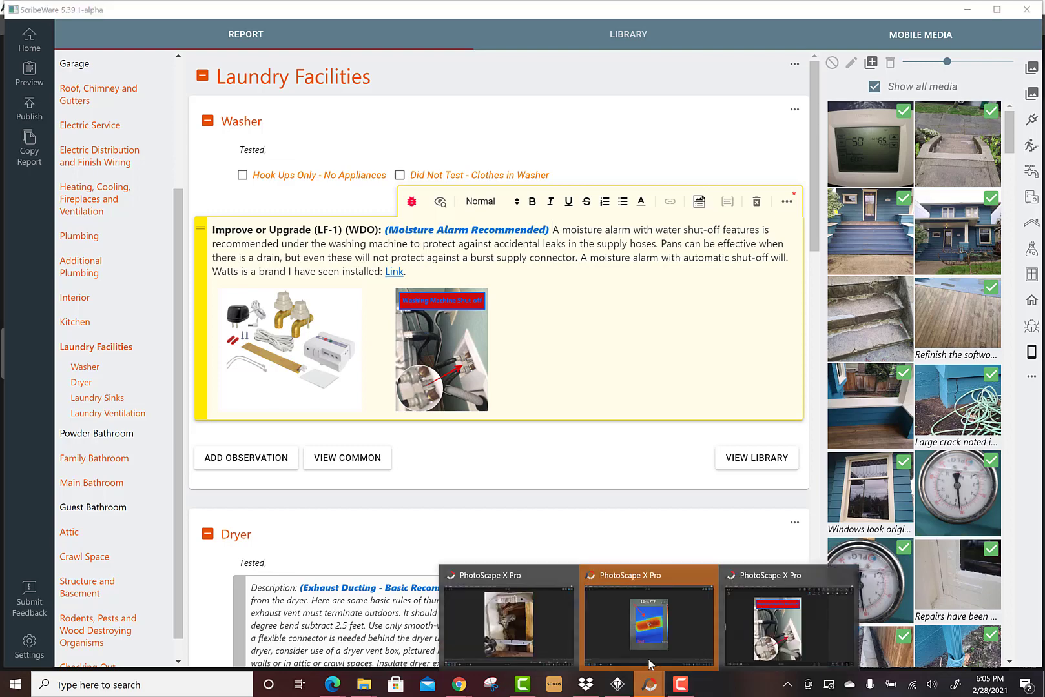
{"action": "left_click", "coordinate": [764, 645]}
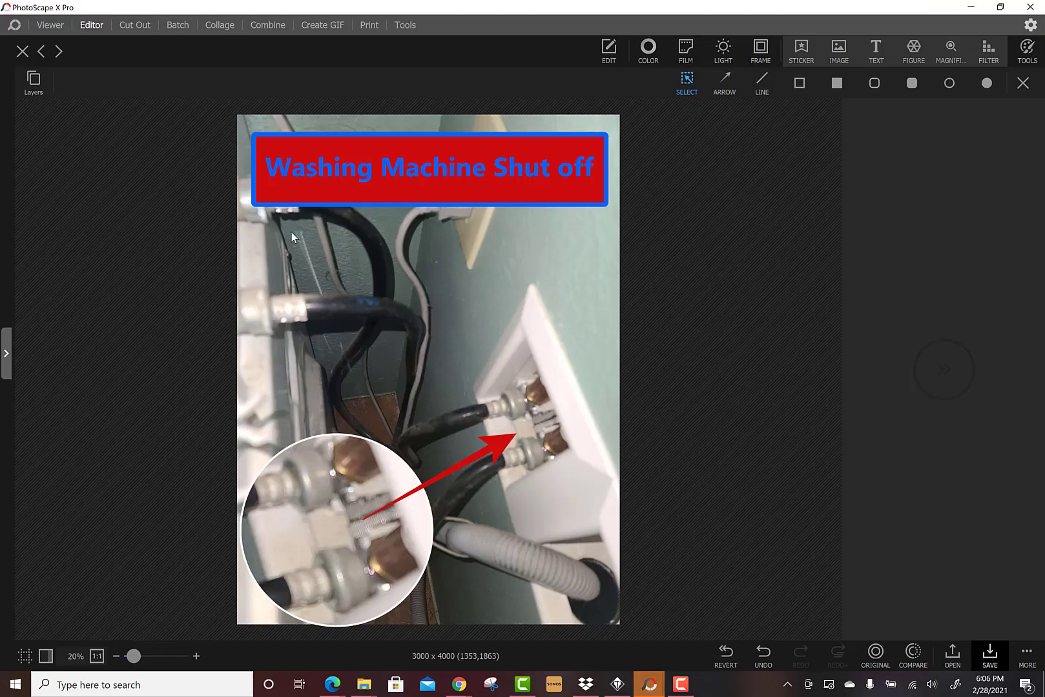
{"action": "left_click", "coordinate": [25, 53]}
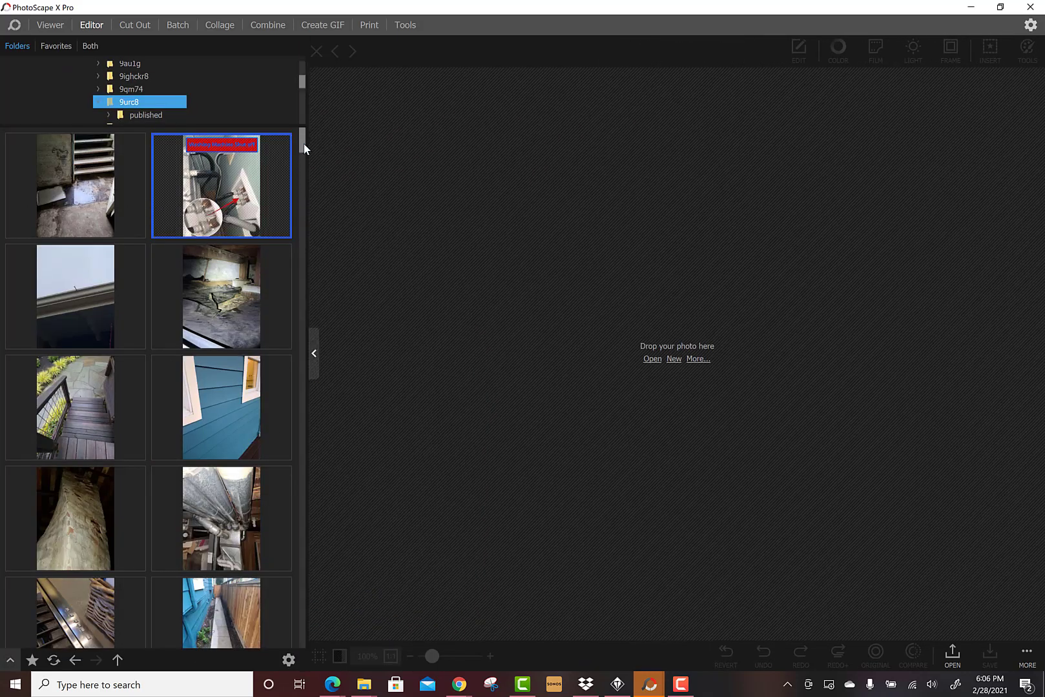
{"action": "left_click_drag", "start_coordinate": [304, 147], "coordinate": [313, 80]}
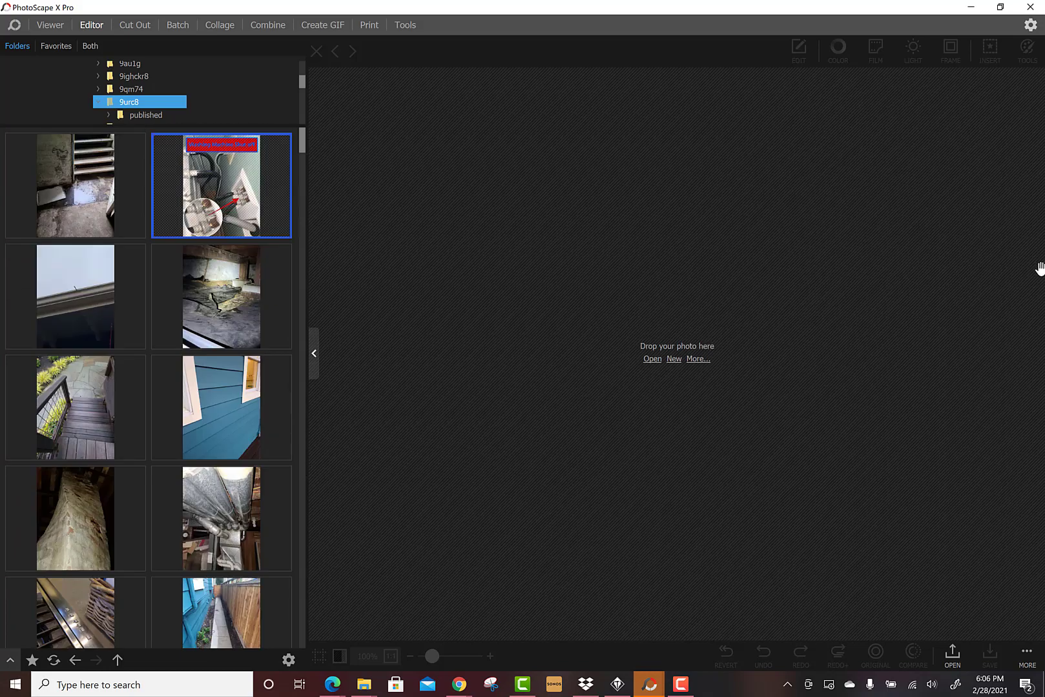